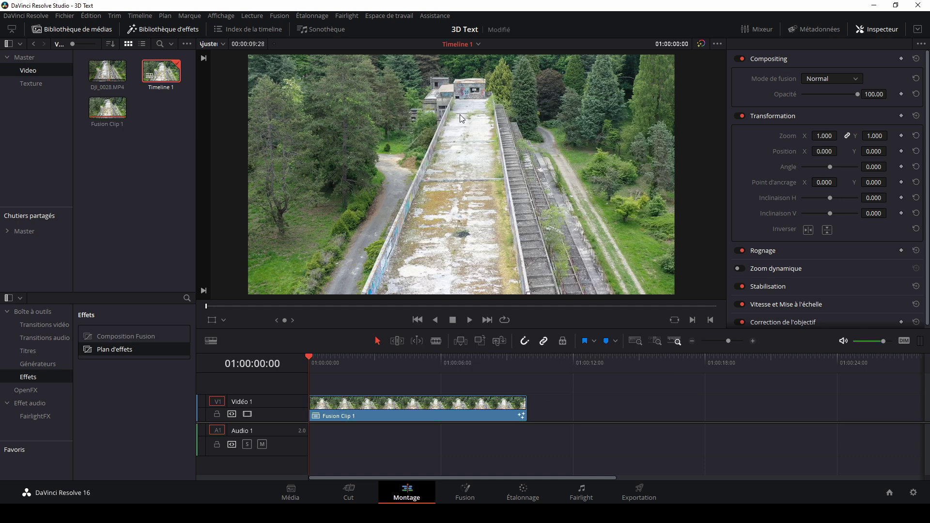
Open Fusion Clip 1 from the timeline in the Fusion page.
{"action": "right_click", "coordinate": [455, 407]}
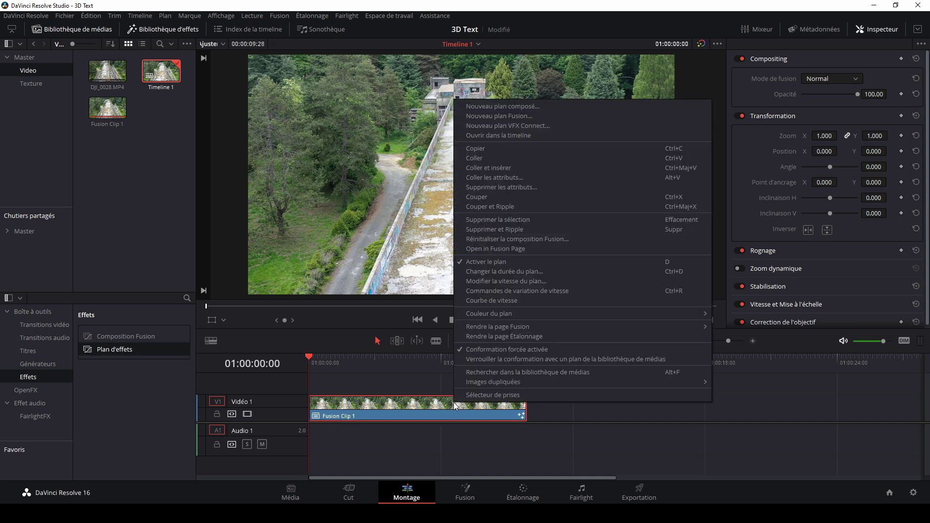
{"action": "left_click", "coordinate": [493, 249]}
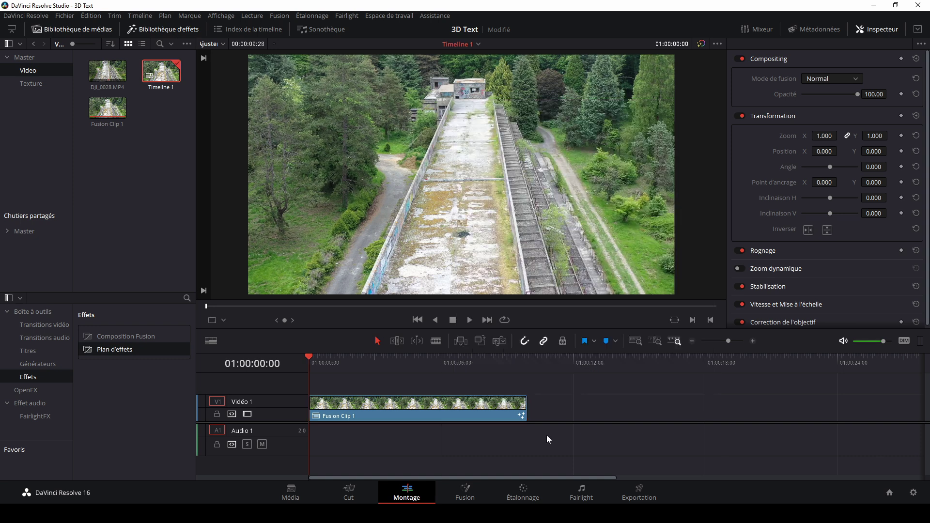
{"action": "left_click", "coordinate": [470, 496]}
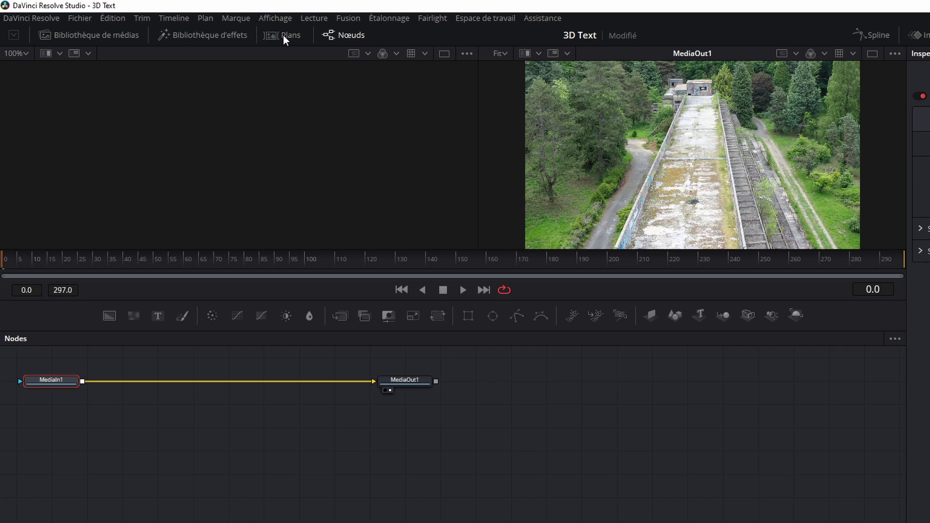
Enlarge the viewers against the node area and move the MediaIn1 and MediaOut1 nodes towards its centre.
{"action": "left_click", "coordinate": [284, 35]}
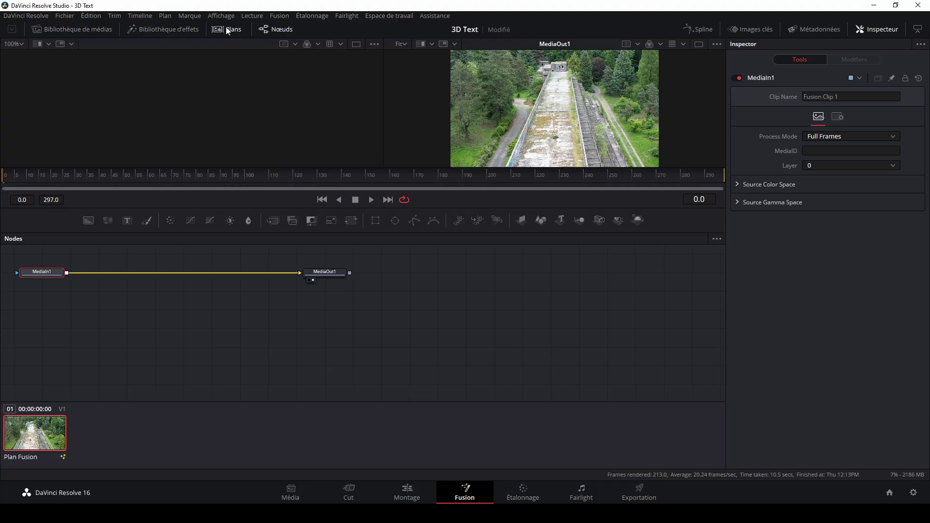
{"action": "left_click", "coordinate": [226, 29]}
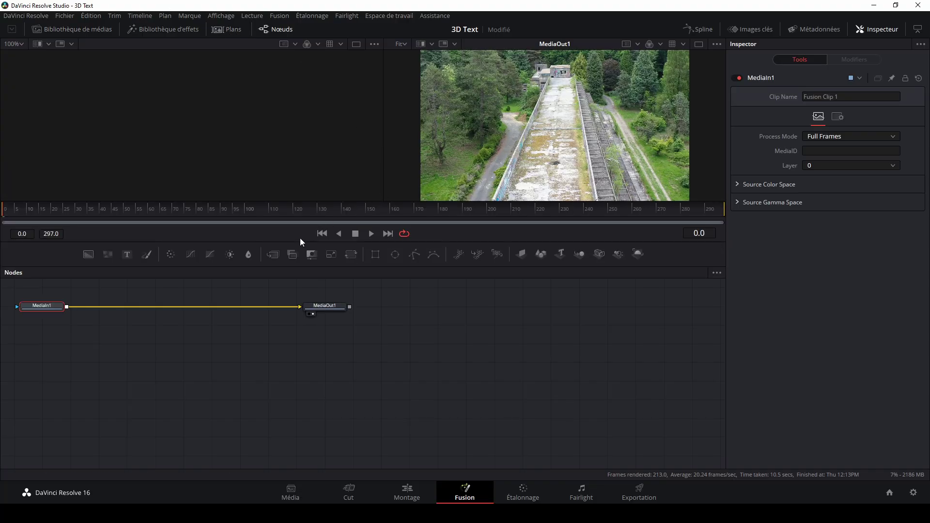
{"action": "left_click_drag", "start_coordinate": [300, 240], "coordinate": [291, 307]}
{"action": "left_click_drag", "start_coordinate": [395, 414], "coordinate": [178, 399]}
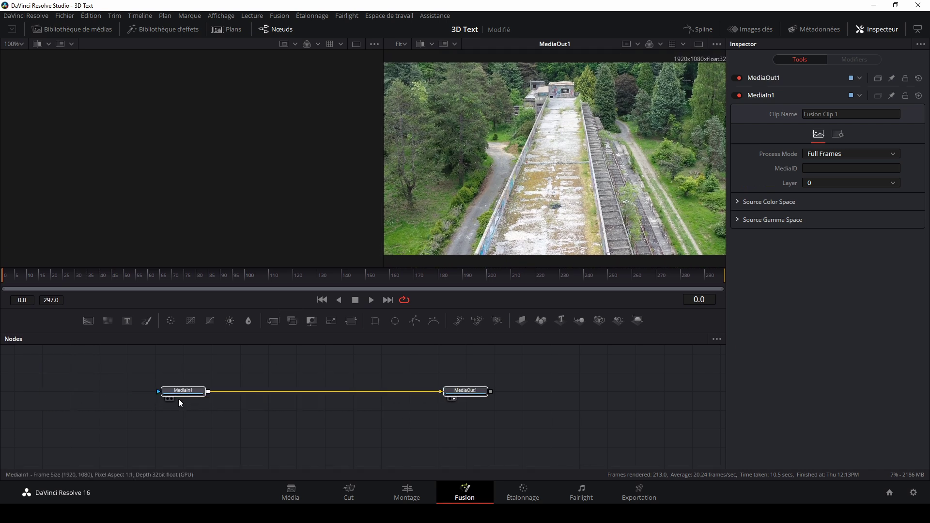
{"action": "left_click", "coordinate": [304, 424]}
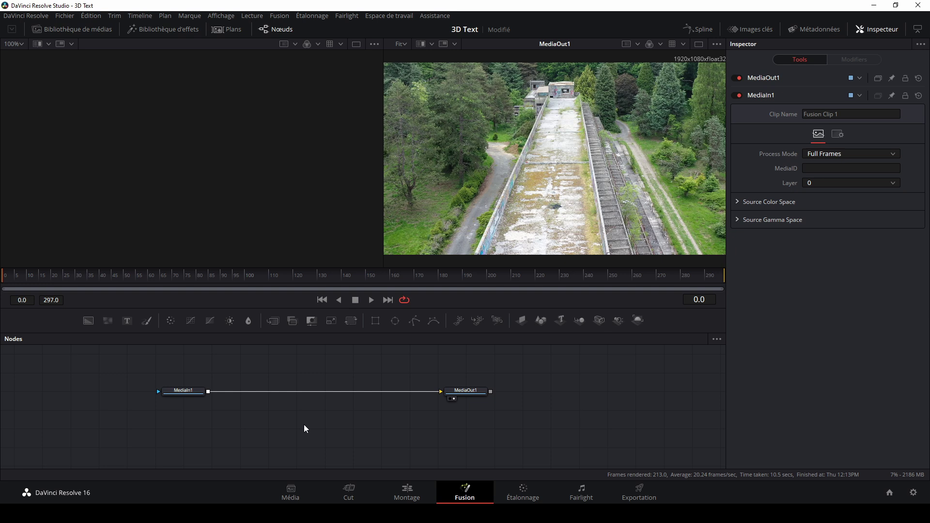
Save the project and add a Camera Tracker node to the composition.
{"action": "key", "text": "ctrl+s"}
{"action": "key", "text": "shift+space"}
{"action": "type", "text": "cam"}
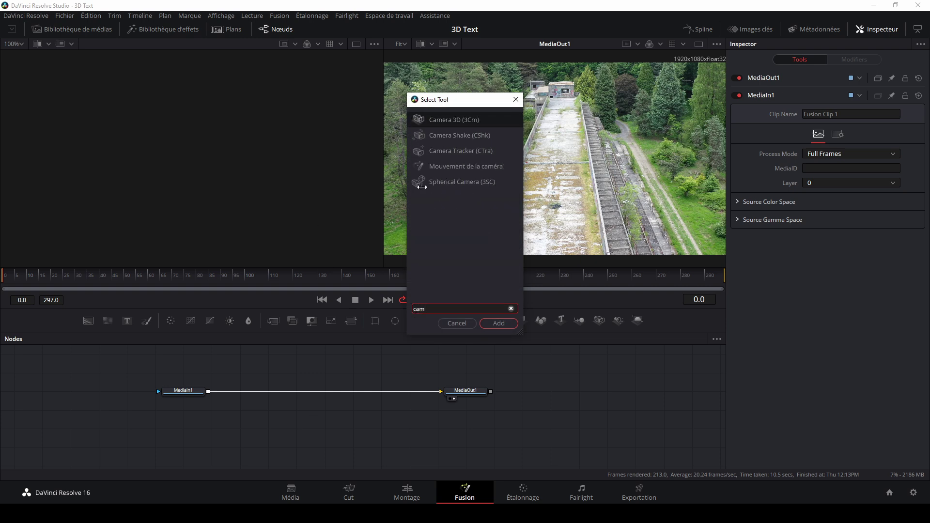
{"action": "left_click", "coordinate": [459, 152]}
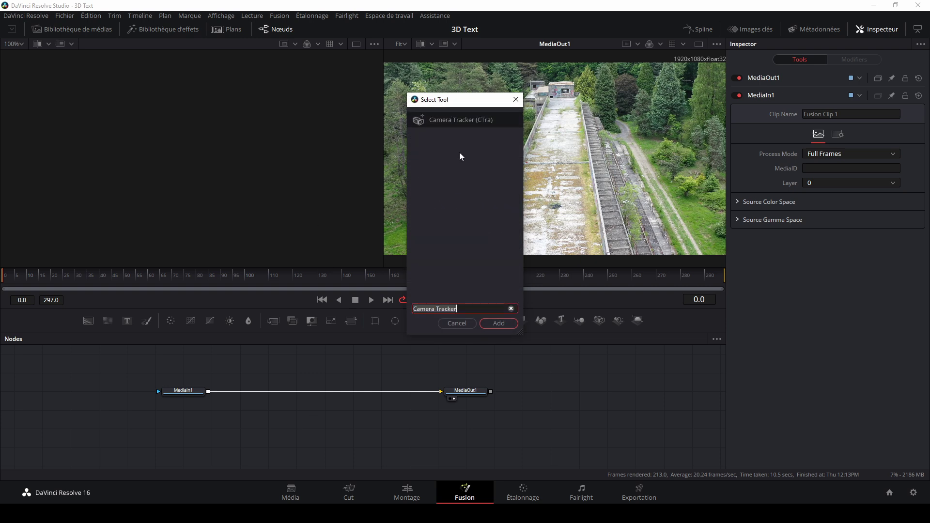
{"action": "left_click", "coordinate": [499, 323]}
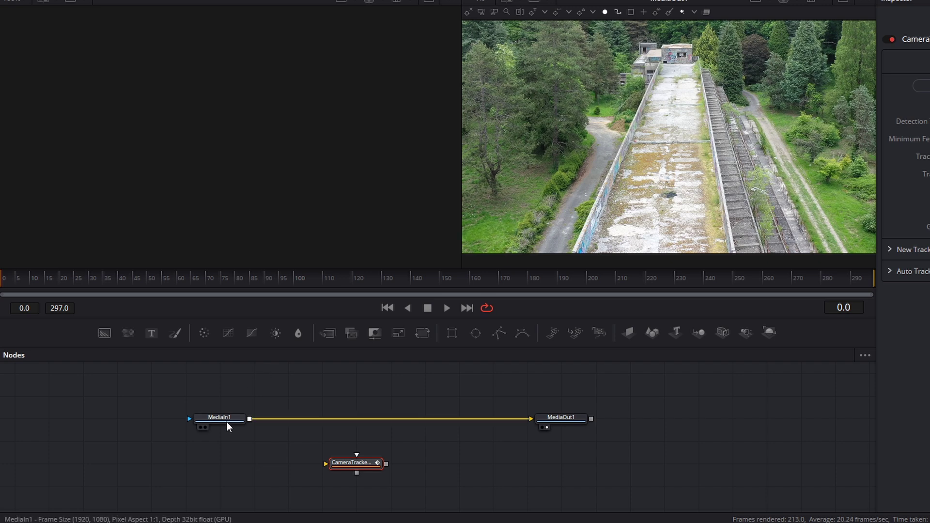
Insert the Camera Tracker node into the connection between MediaIn1 and MediaOut1.
{"action": "mouse_move", "coordinate": [556, 420]}
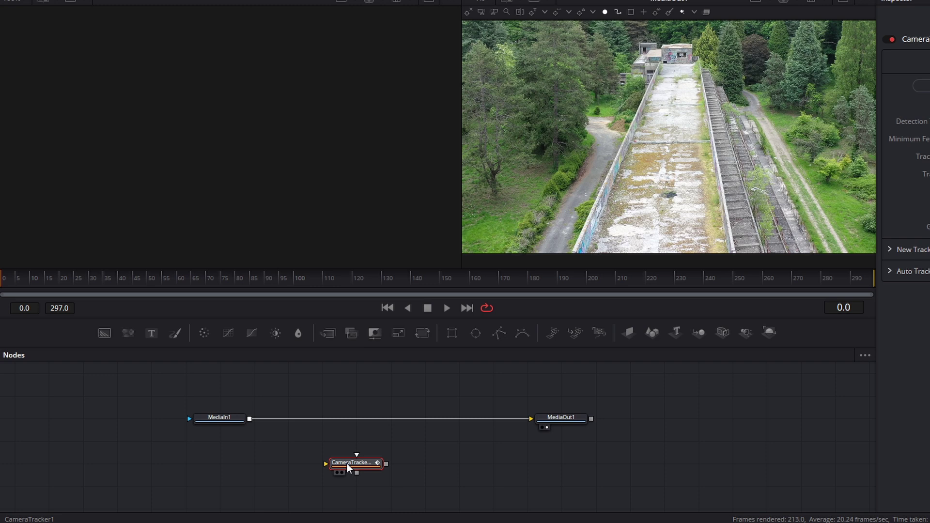
{"action": "left_click_drag", "start_coordinate": [346, 463], "coordinate": [353, 419]}
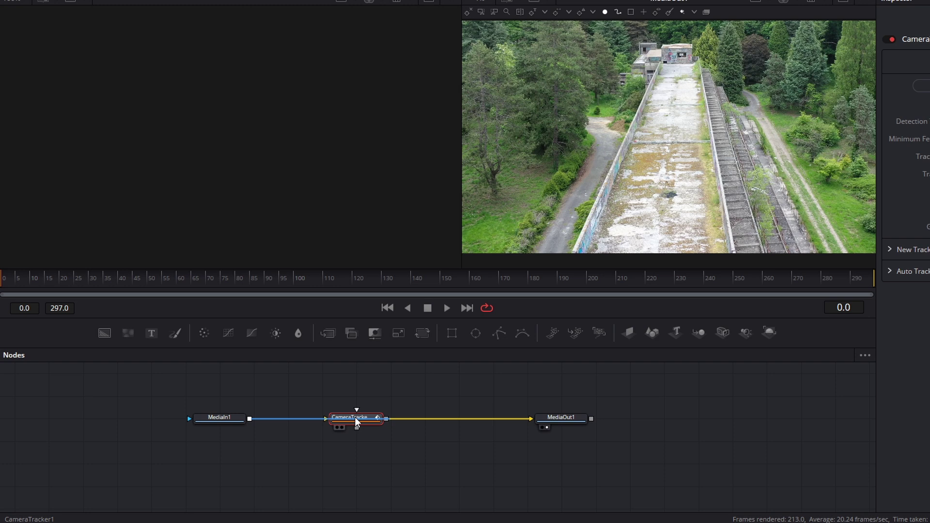
{"action": "left_click_drag", "start_coordinate": [355, 417], "coordinate": [356, 417]}
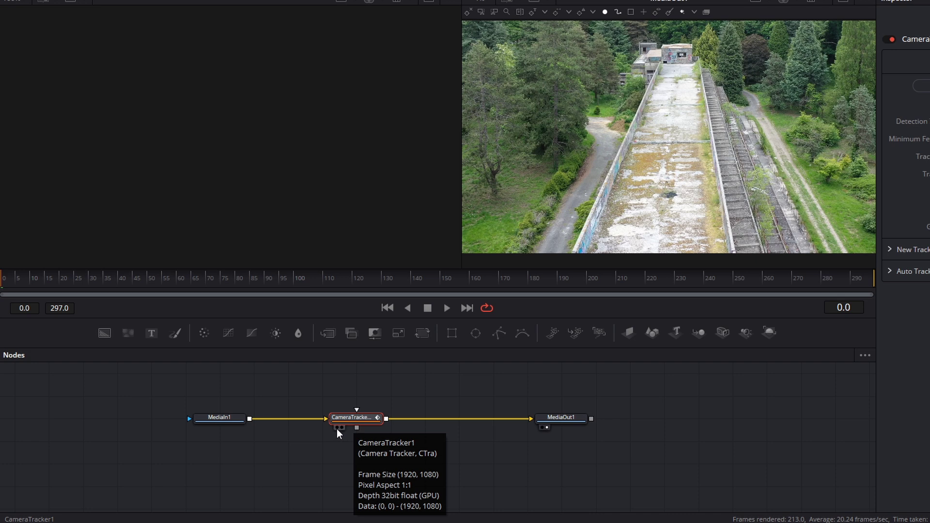
Display CameraTracker1 in the first viewer and enable Preview AutoTrack Locations.
{"action": "left_click", "coordinate": [337, 427]}
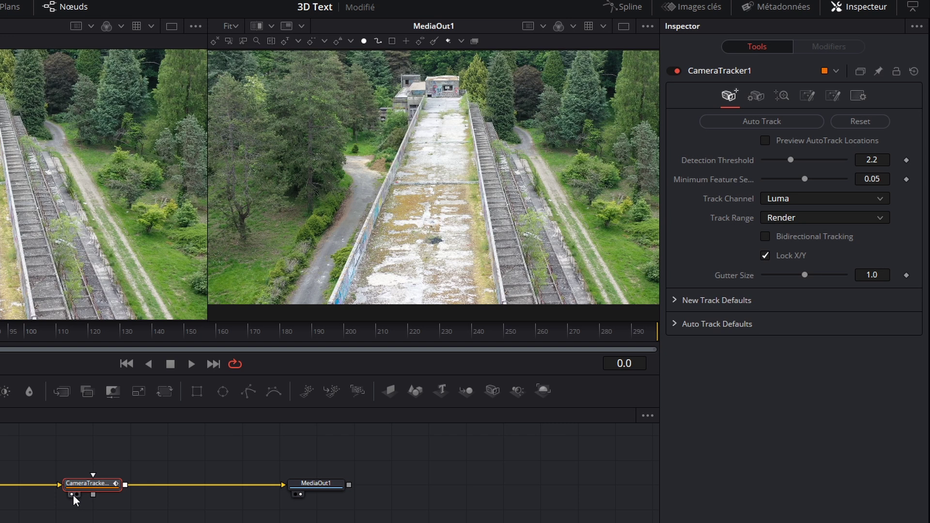
{"action": "left_click", "coordinate": [764, 140]}
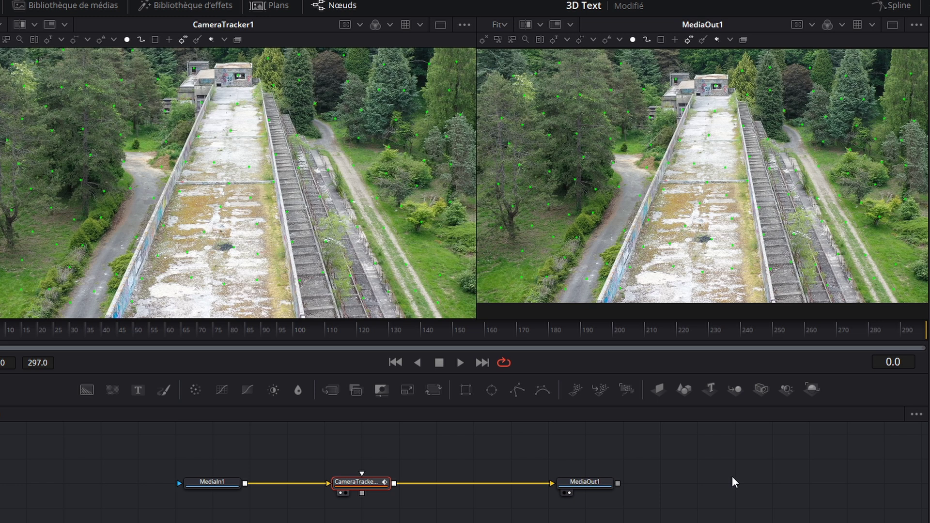
Add a Polygon mask node and connect it to CameraTracker1's mask input.
{"action": "left_click", "coordinate": [507, 450]}
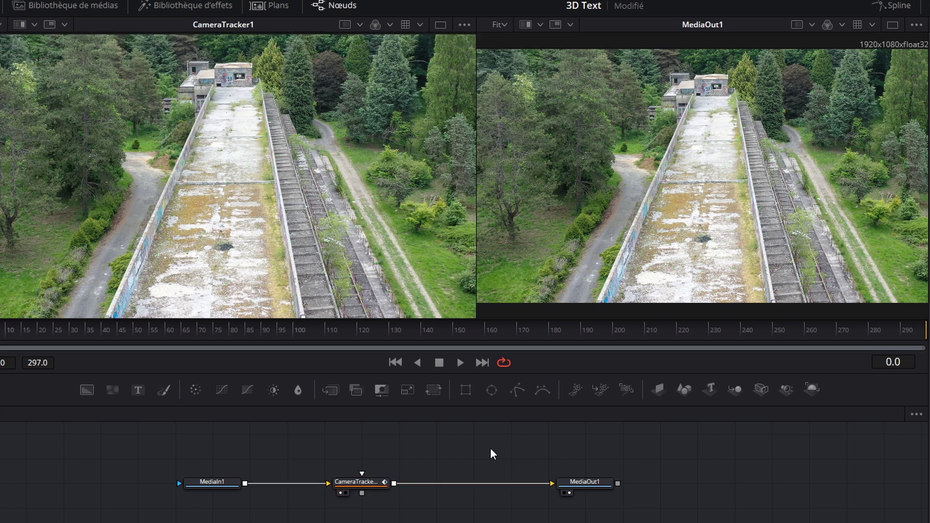
{"action": "left_click", "coordinate": [516, 391]}
{"action": "left_click_drag", "start_coordinate": [477, 460], "coordinate": [360, 485]}
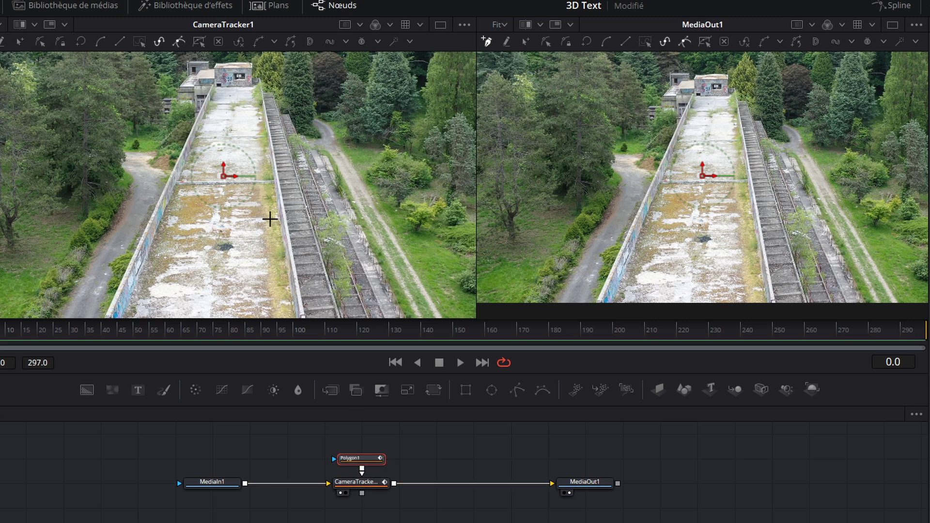
Outline the concrete ramp with a closed polygon mask to limit the tracking area.
{"action": "left_click_drag", "start_coordinate": [213, 84], "coordinate": [163, 84]}
{"action": "left_click", "coordinate": [107, 315]}
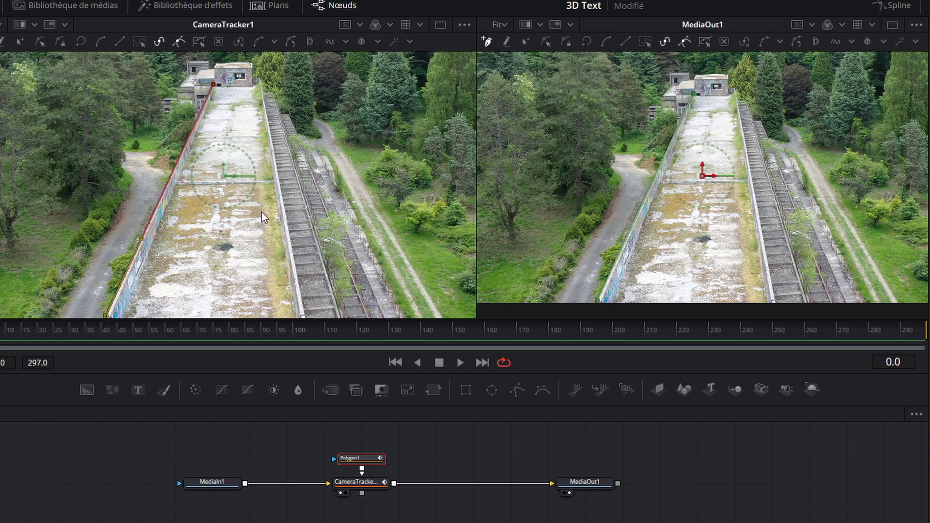
{"action": "scroll", "coordinate": [260, 214], "scroll_direction": "down", "scroll_amount": 2}
{"action": "left_click", "coordinate": [283, 269]}
{"action": "left_click", "coordinate": [260, 147]}
{"action": "left_click", "coordinate": [242, 149]}
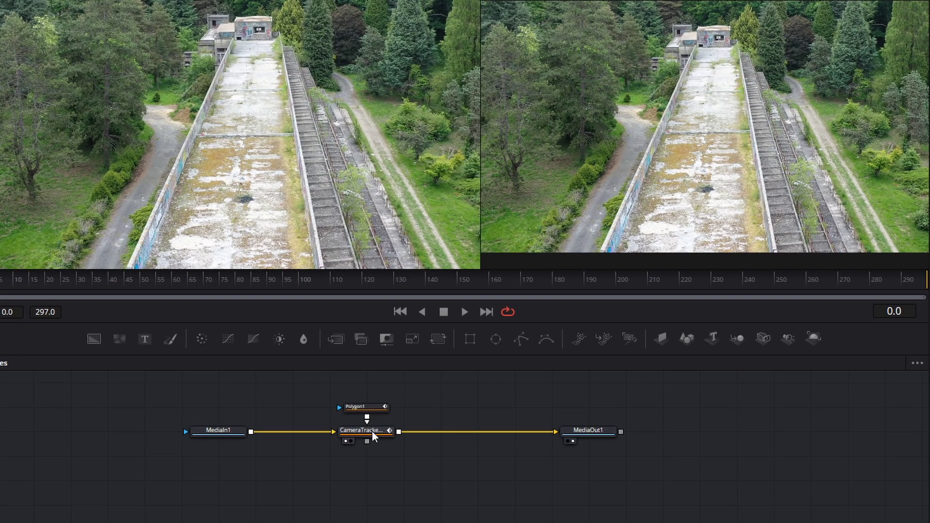
Set CameraTracker1's Minimum Feature Separation to 0.0276.
{"action": "left_click", "coordinate": [372, 433]}
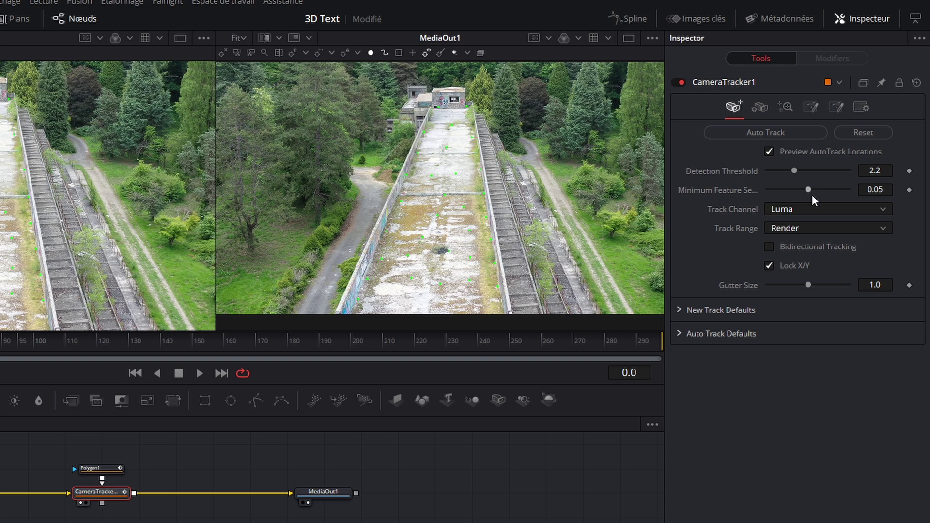
{"action": "left_click_drag", "start_coordinate": [809, 190], "coordinate": [789, 191]}
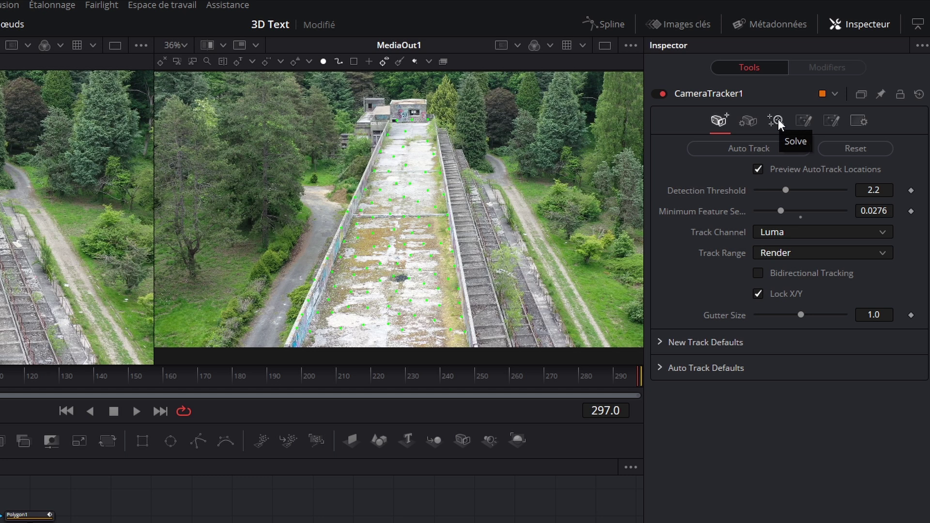
Save the project and run the camera solve on CameraTracker1.
{"action": "left_click", "coordinate": [777, 120]}
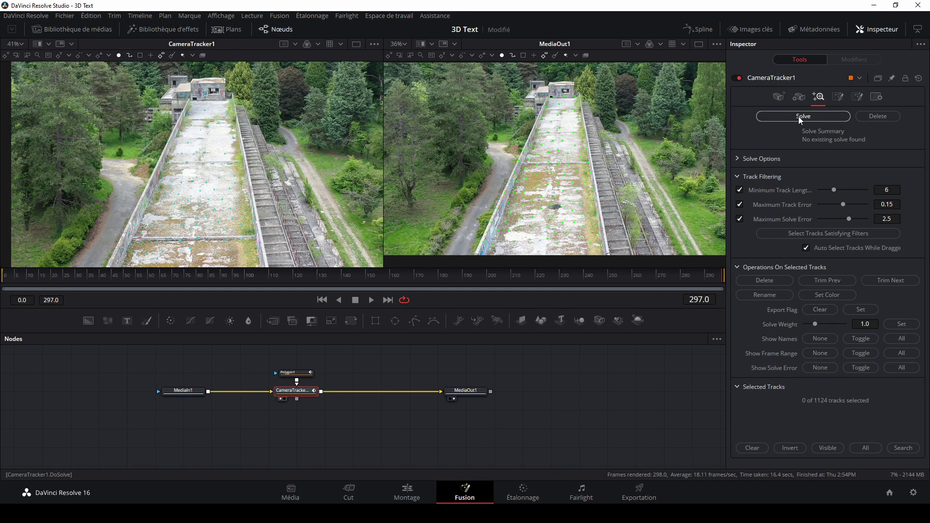
{"action": "left_click", "coordinate": [68, 18]}
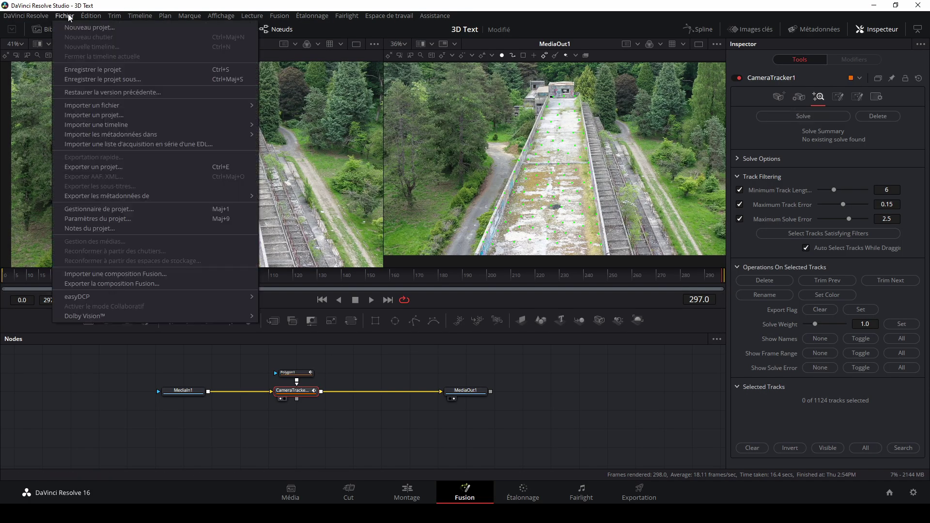
{"action": "left_click", "coordinate": [87, 69]}
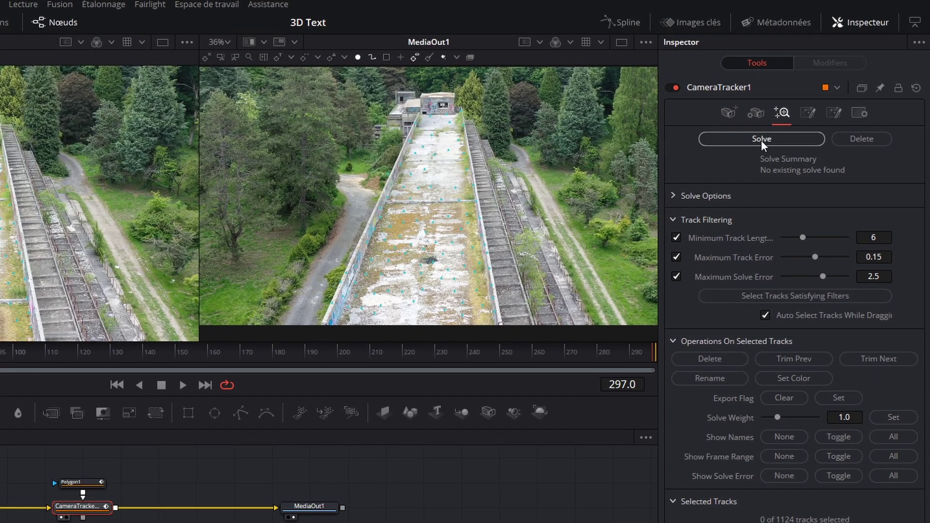
{"action": "left_click", "coordinate": [760, 140]}
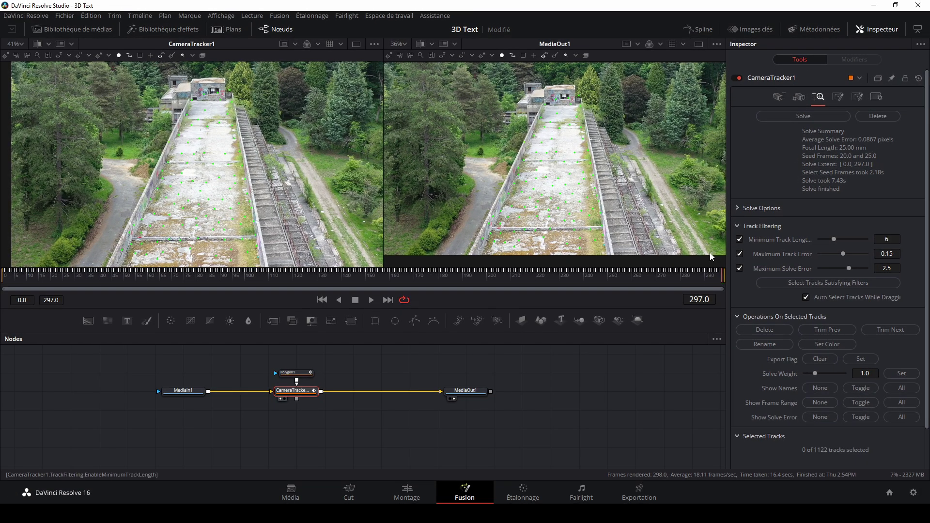
Add a Merge 3D node below the camera tracker and connect CameraTracker1's lower output to it.
{"action": "left_click", "coordinate": [417, 440]}
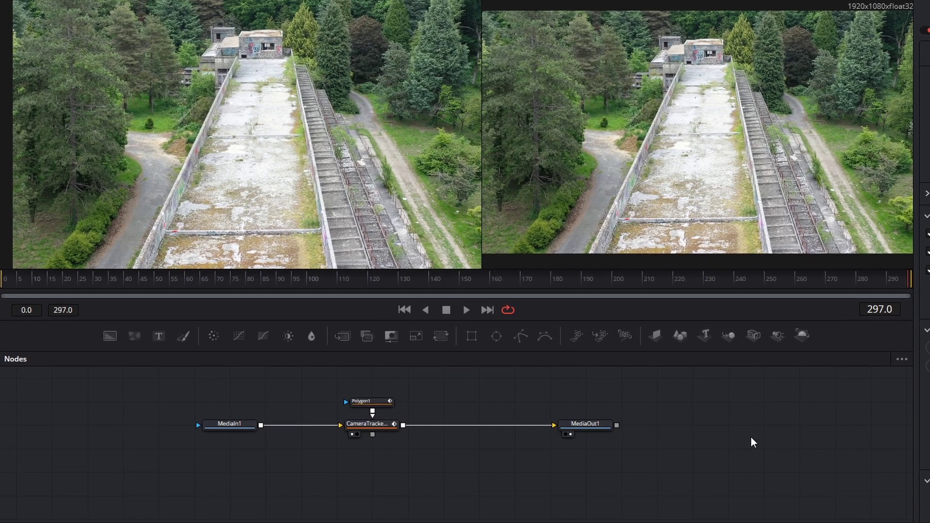
{"action": "left_click", "coordinate": [727, 336]}
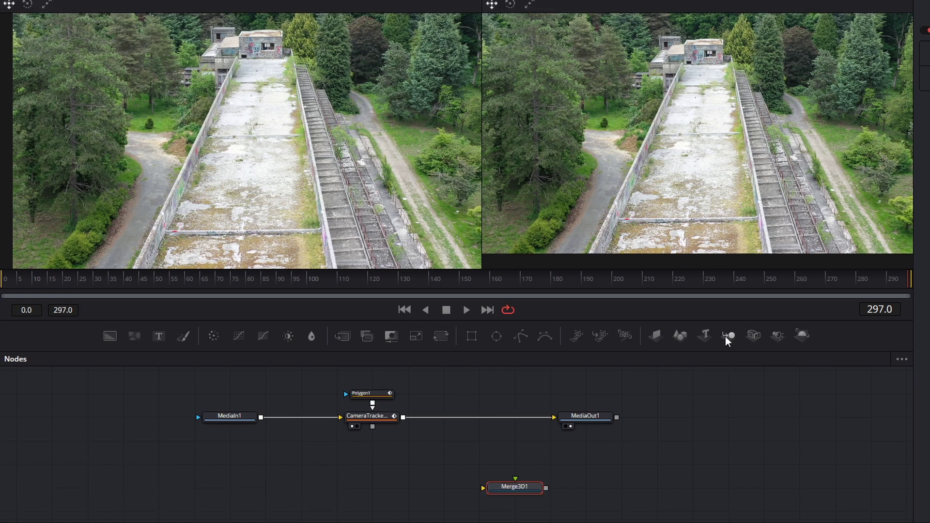
{"action": "left_click_drag", "start_coordinate": [373, 426], "coordinate": [379, 450]}
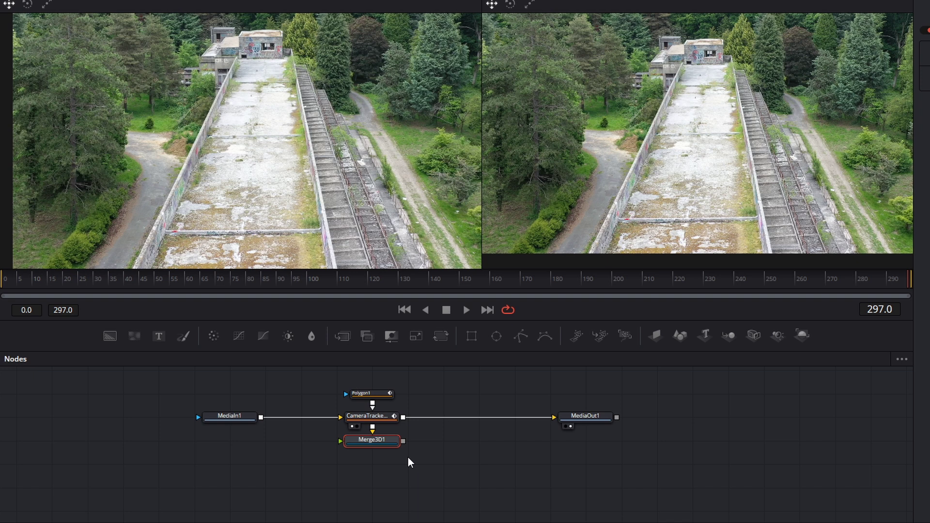
{"action": "left_click", "coordinate": [457, 458]}
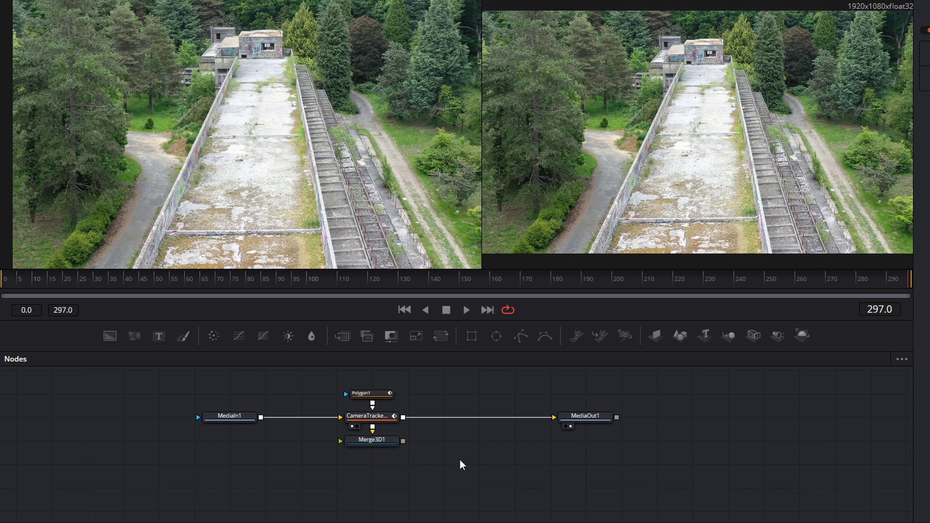
{"action": "left_click", "coordinate": [701, 341]}
{"action": "left_click_drag", "start_coordinate": [475, 464], "coordinate": [368, 440]}
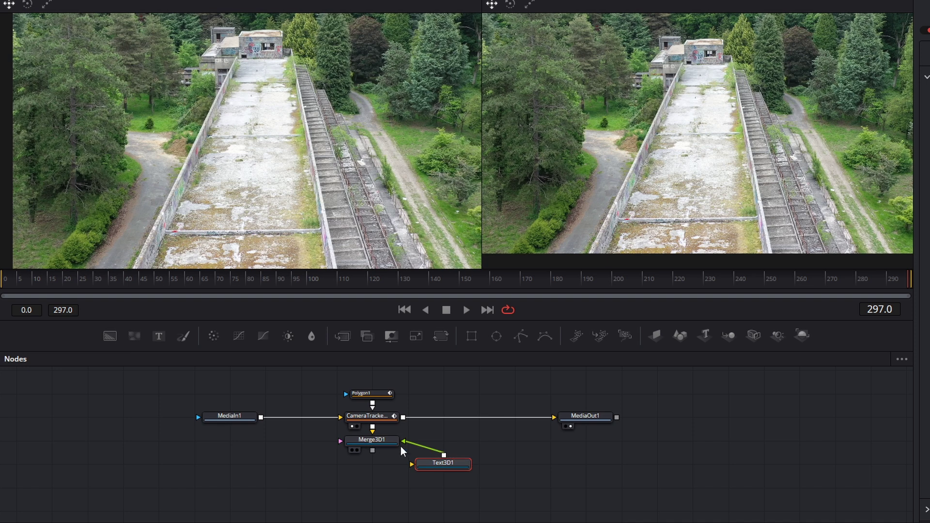
{"action": "left_click_drag", "start_coordinate": [429, 453], "coordinate": [431, 459]}
{"action": "key", "text": "Delete"}
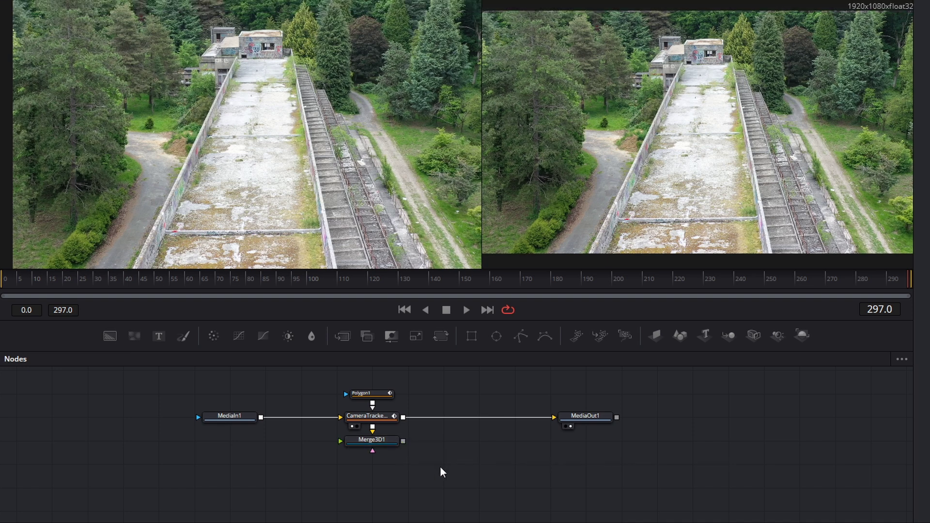
Add a Text 3D node feeding Merge3D1, place it below the merge, and display it in the first viewer.
{"action": "left_click", "coordinate": [381, 443]}
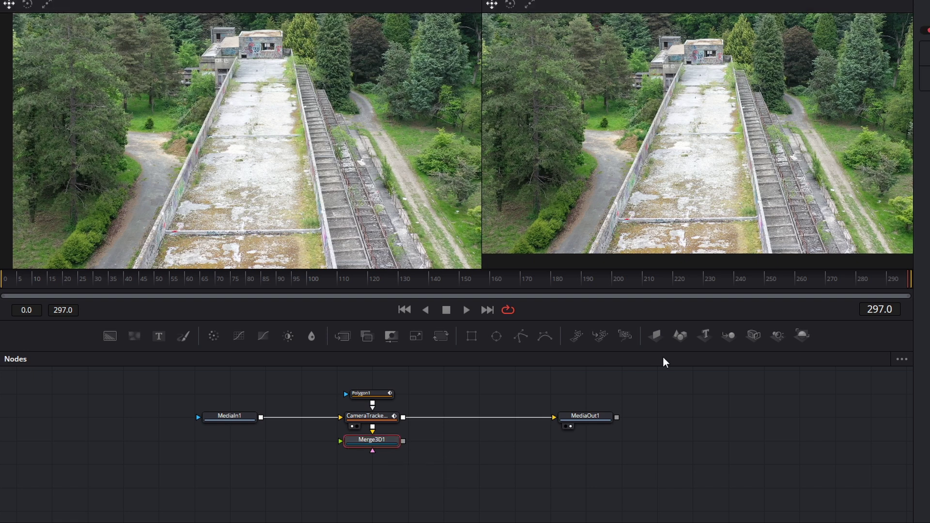
{"action": "left_click", "coordinate": [704, 334]}
{"action": "left_click_drag", "start_coordinate": [379, 464], "coordinate": [380, 484]}
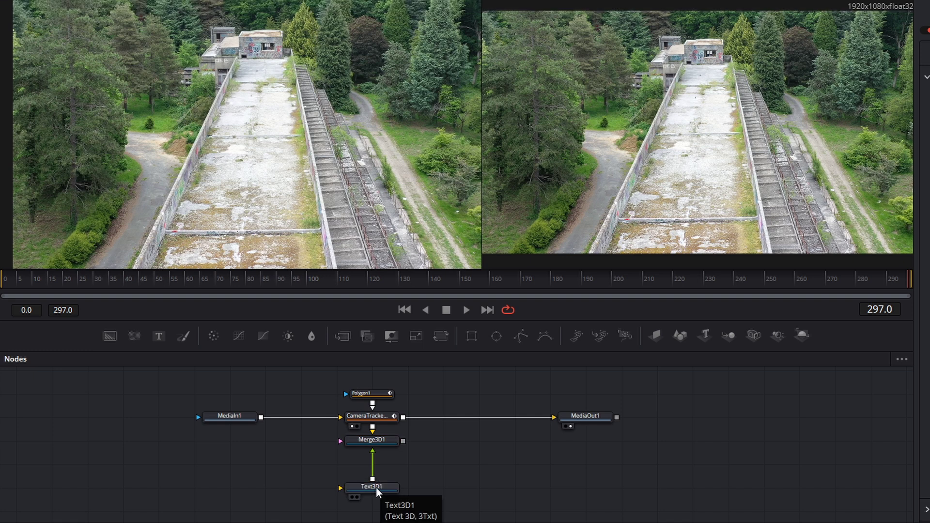
{"action": "left_click", "coordinate": [377, 486]}
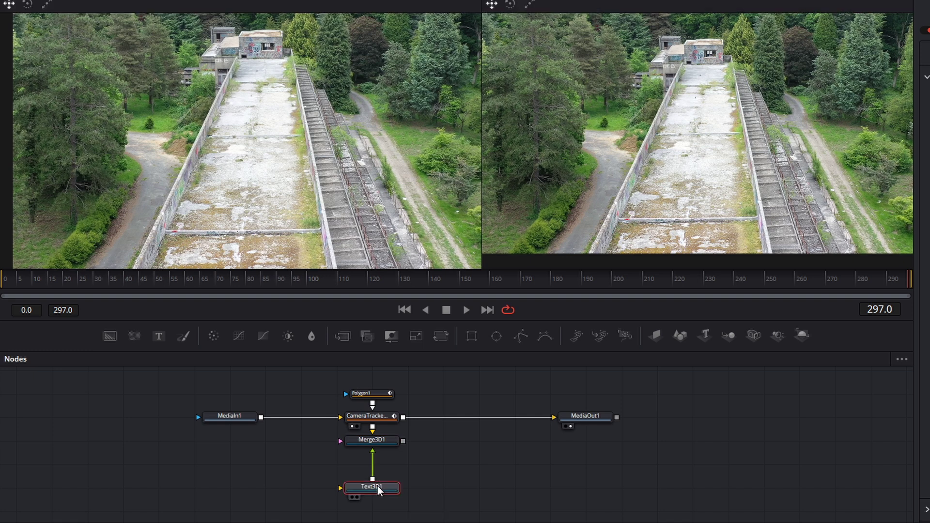
{"action": "left_click", "coordinate": [353, 498]}
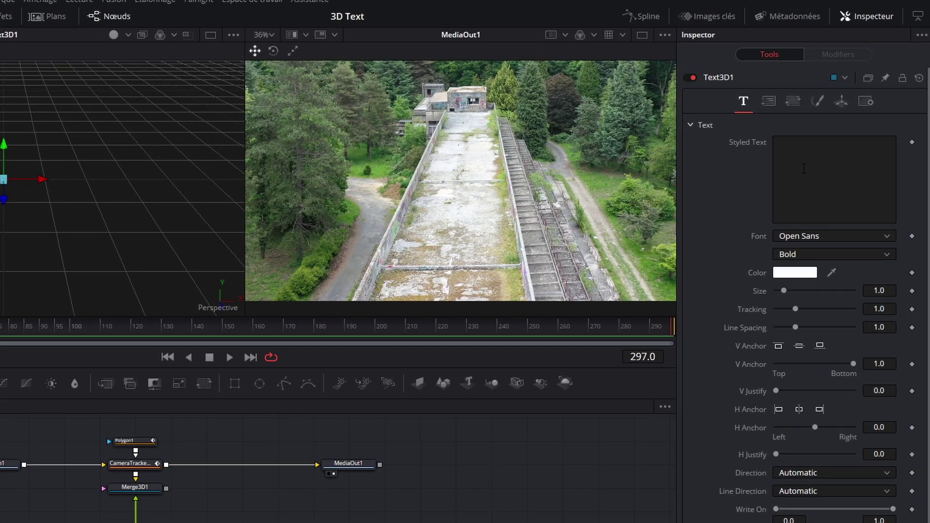
Enter DRONE as Text3D1's styled text and set its font to Tahoma.
{"action": "left_click", "coordinate": [804, 168]}
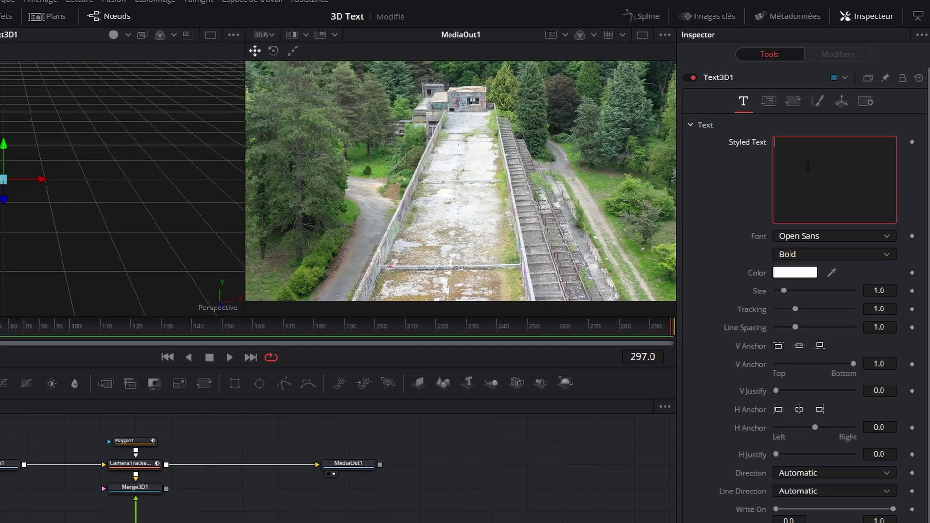
{"action": "type", "text": "DRONE"}
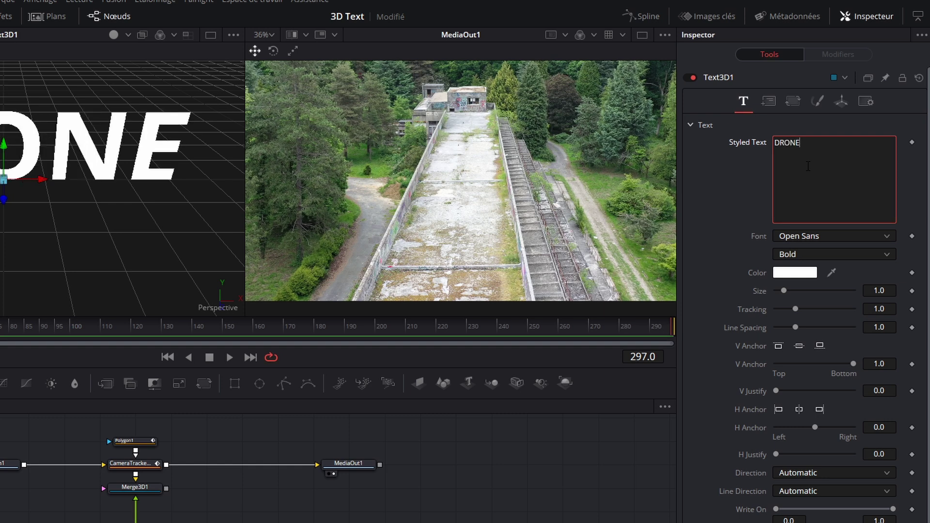
{"action": "left_click", "coordinate": [806, 235]}
{"action": "scroll", "coordinate": [806, 383], "scroll_direction": "down", "scroll_amount": 2}
{"action": "scroll", "coordinate": [804, 394], "scroll_direction": "down", "scroll_amount": 15}
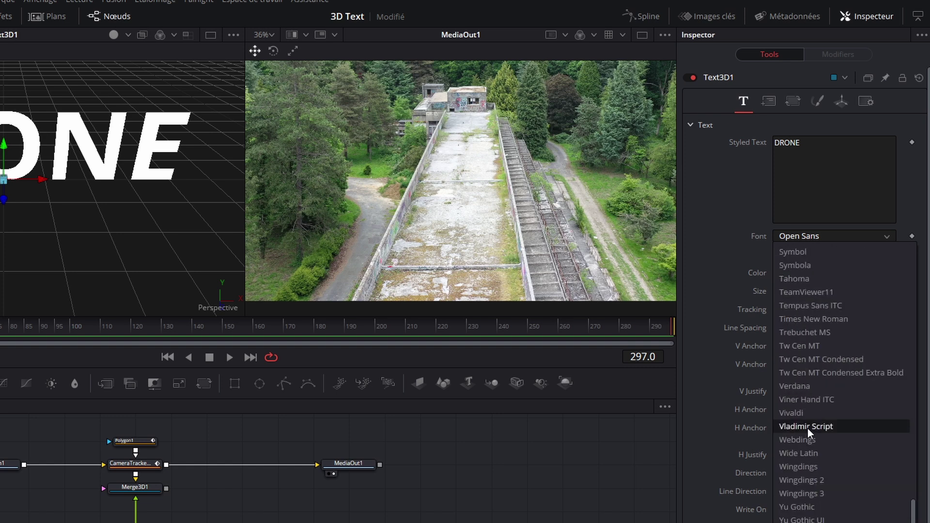
{"action": "left_click", "coordinate": [812, 280]}
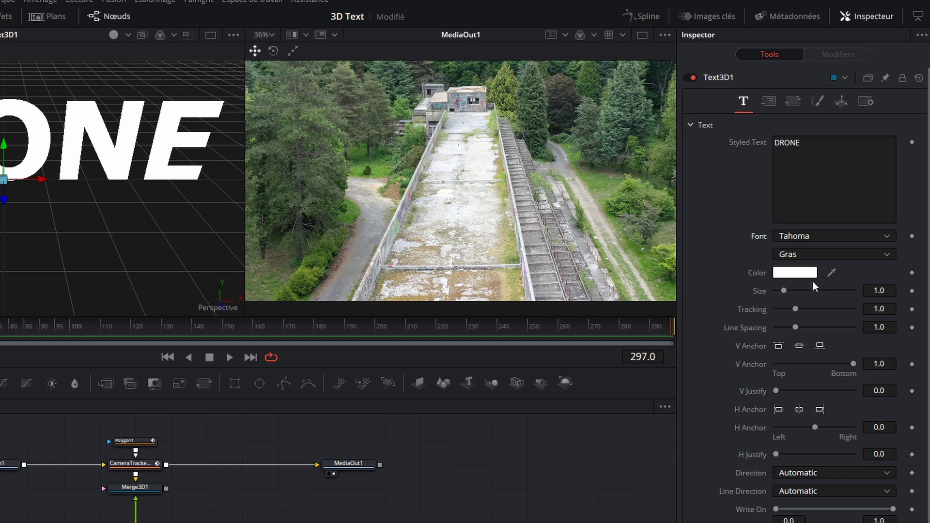
Give the DRONE text an extrusion depth of 0.1433 and inspect its thickness from an angle in the 3D view.
{"action": "scroll", "coordinate": [814, 283], "scroll_direction": "down", "scroll_amount": 1}
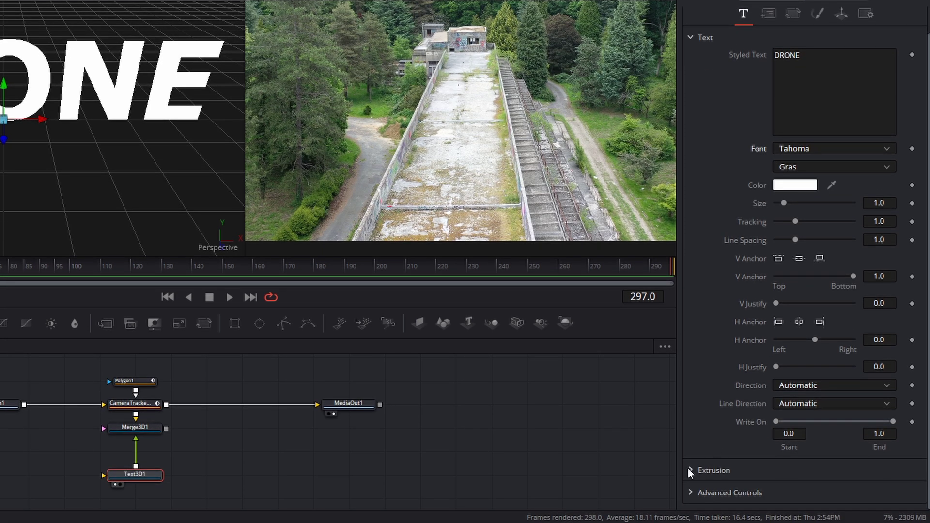
{"action": "left_click", "coordinate": [689, 470]}
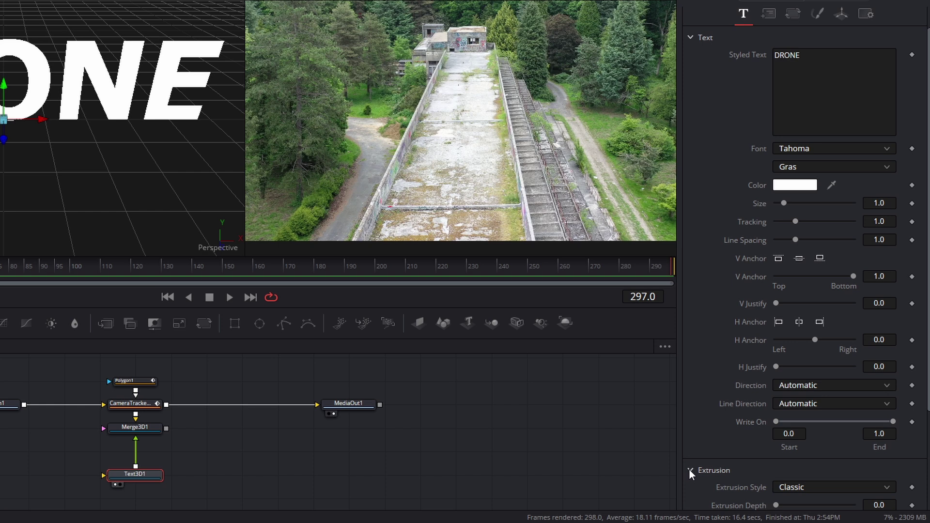
{"action": "scroll", "coordinate": [775, 432], "scroll_direction": "down", "scroll_amount": 3}
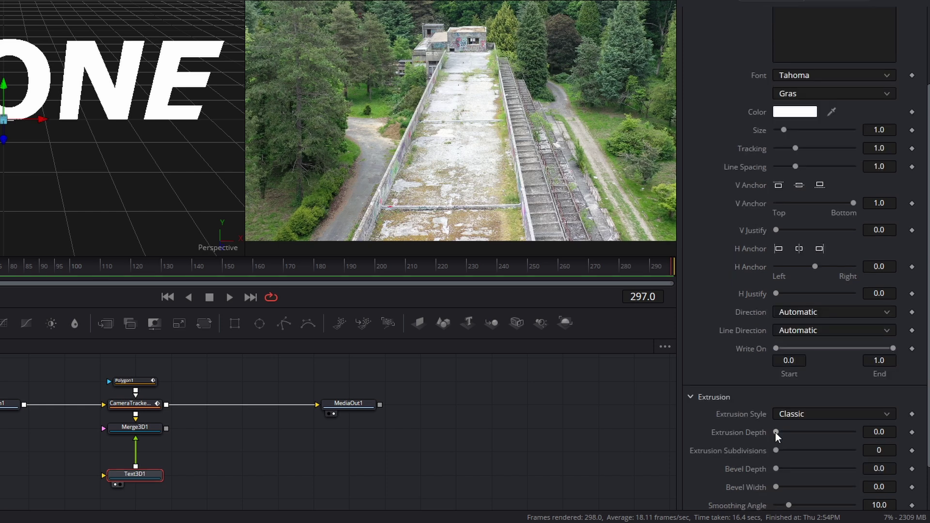
{"action": "left_click_drag", "start_coordinate": [775, 432], "coordinate": [830, 429]}
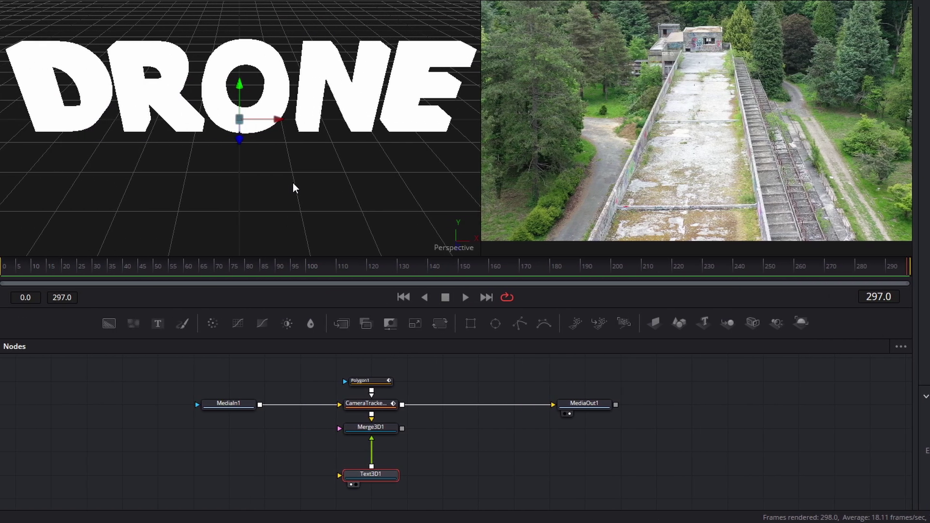
{"action": "left_click_drag", "start_coordinate": [283, 182], "coordinate": [266, 164]}
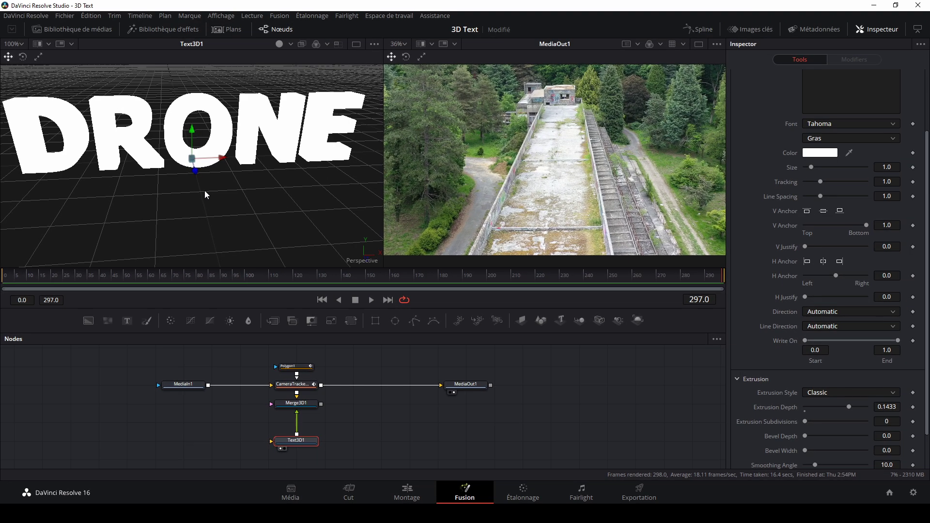
{"action": "mouse_move", "coordinate": [211, 188]}
{"action": "left_mouse_down"}
{"action": "mouse_move", "coordinate": [213, 266]}
{"action": "mouse_move", "coordinate": [213, 188]}
{"action": "mouse_move", "coordinate": [191, 199]}
{"action": "mouse_move", "coordinate": [203, 202]}
{"action": "left_mouse_up"}
{"action": "scroll", "coordinate": [203, 202], "scroll_direction": "up", "scroll_amount": 1}
{"action": "scroll", "coordinate": [203, 202], "scroll_direction": "down", "scroll_amount": 3}
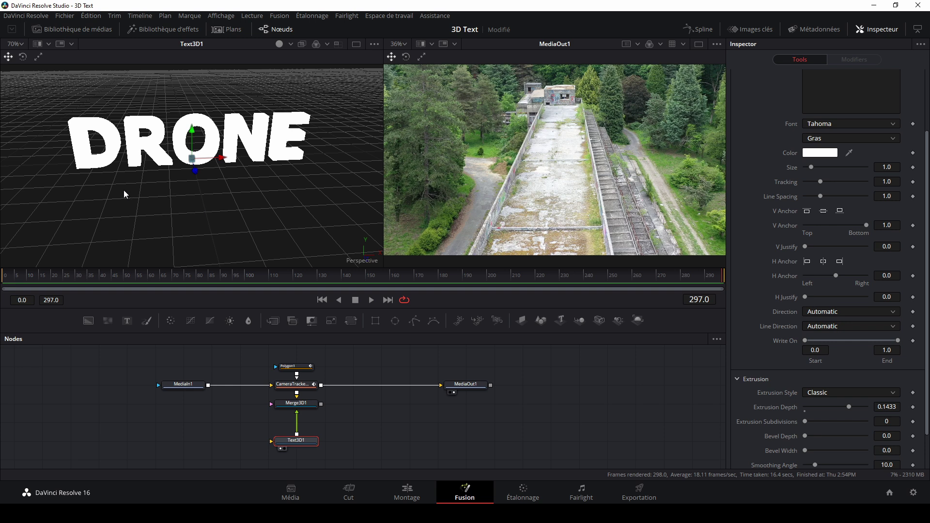
{"action": "mouse_move", "coordinate": [128, 196]}
{"action": "left_mouse_down"}
{"action": "mouse_move", "coordinate": [276, 184]}
{"action": "mouse_move", "coordinate": [60, 209]}
{"action": "mouse_move", "coordinate": [129, 195]}
{"action": "mouse_move", "coordinate": [114, 186]}
{"action": "left_mouse_up"}
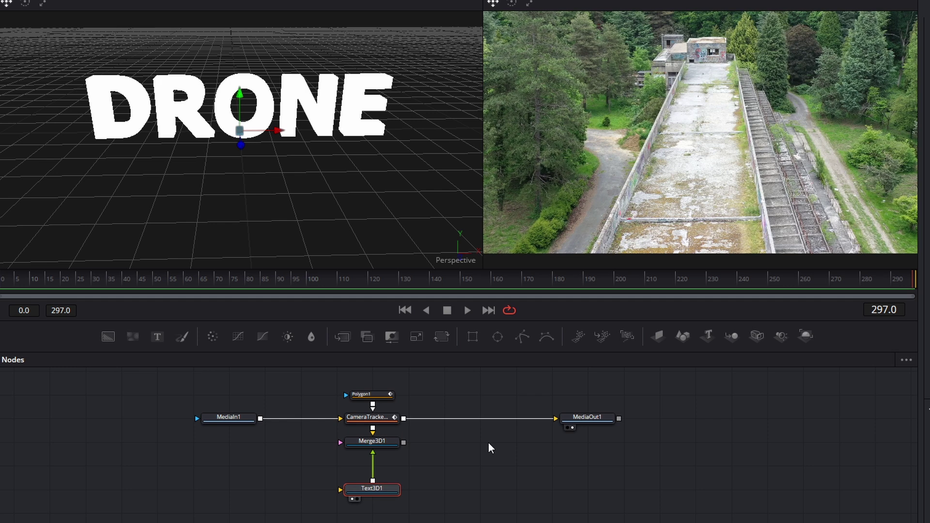
Add a Renderer 3D node fed by Merge3D1's output.
{"action": "left_click", "coordinate": [381, 443]}
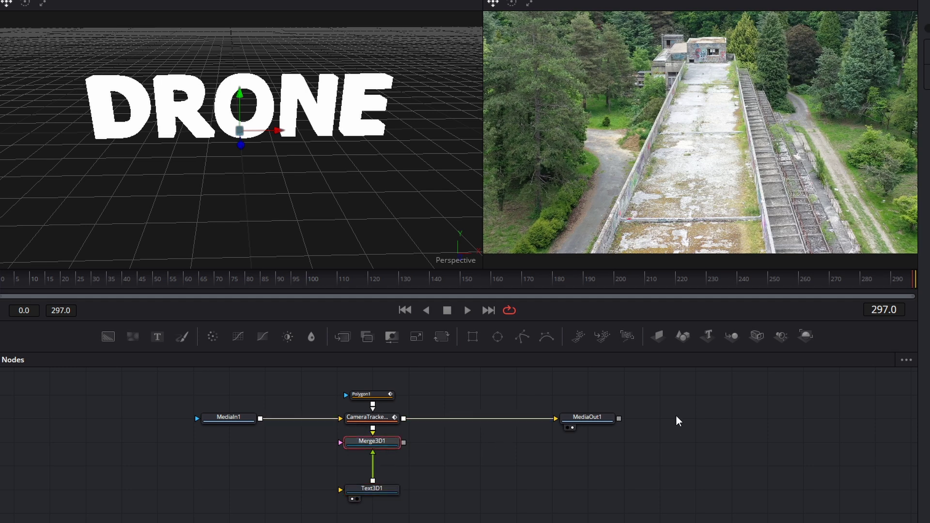
{"action": "left_click", "coordinate": [806, 335]}
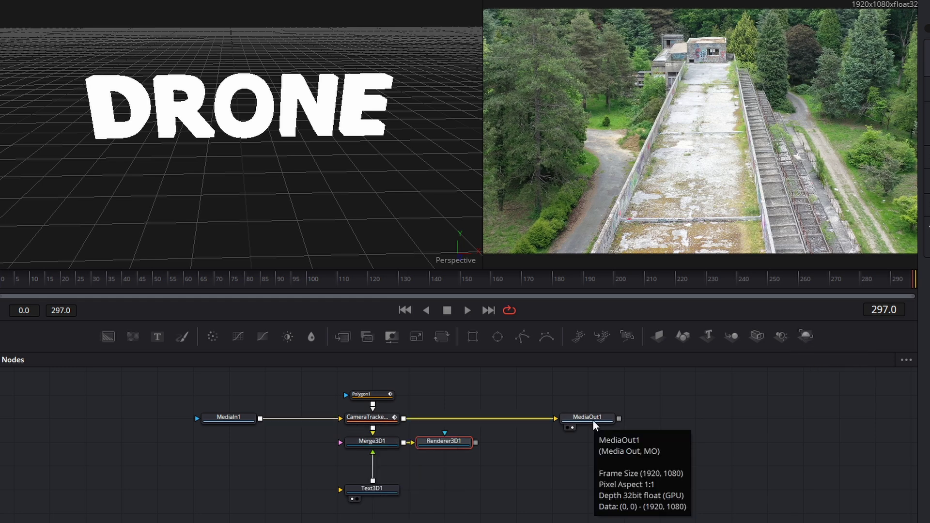
{"action": "left_click", "coordinate": [530, 459]}
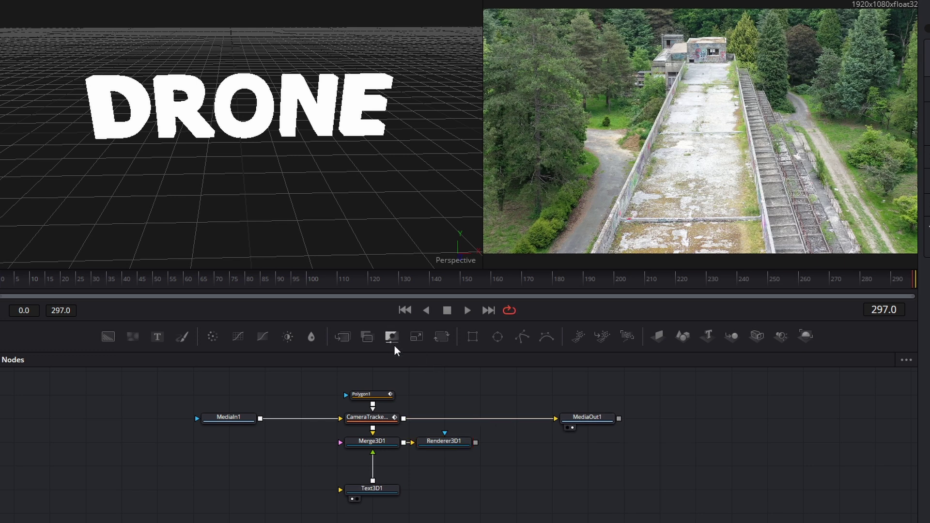
Insert a Merge node between CameraTracker1 and MediaOut1 and connect Renderer3D1's output to its foreground input.
{"action": "left_click", "coordinate": [344, 336]}
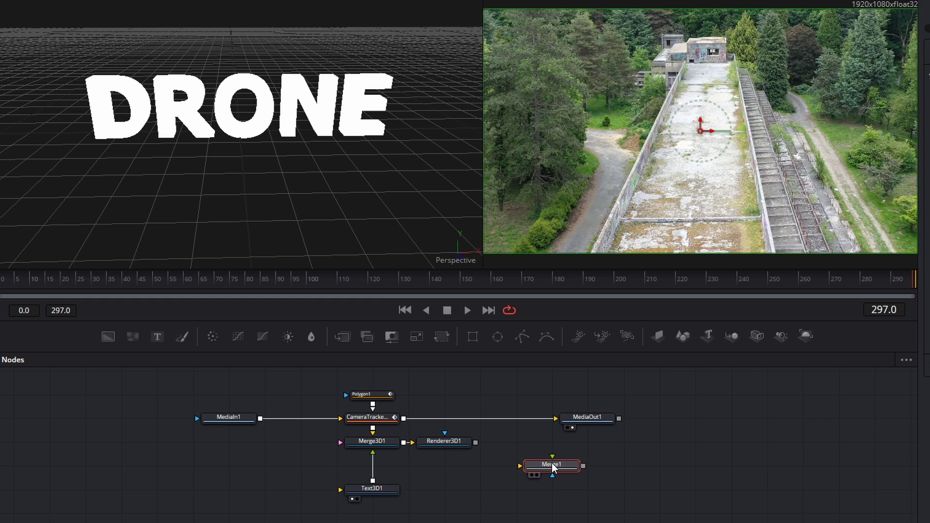
{"action": "left_click_drag", "start_coordinate": [552, 466], "coordinate": [485, 423]}
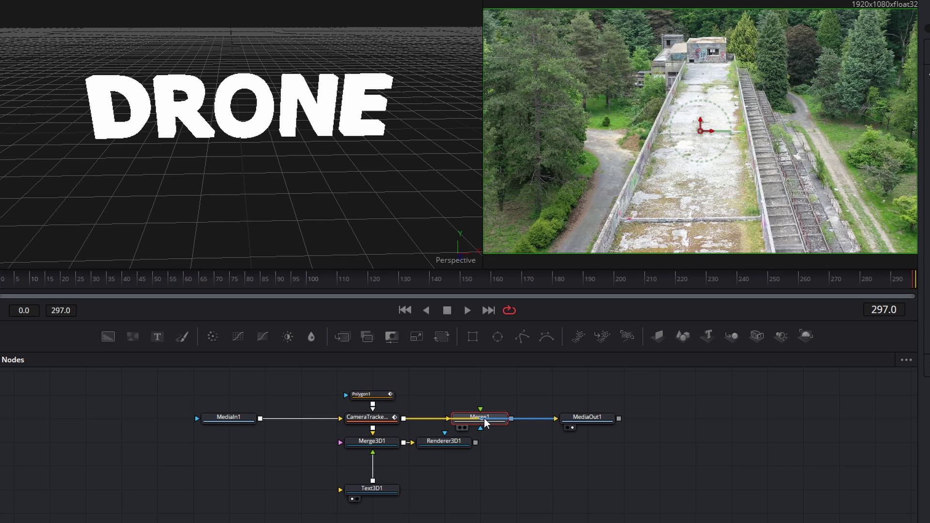
{"action": "left_click_drag", "start_coordinate": [485, 422], "coordinate": [485, 423]}
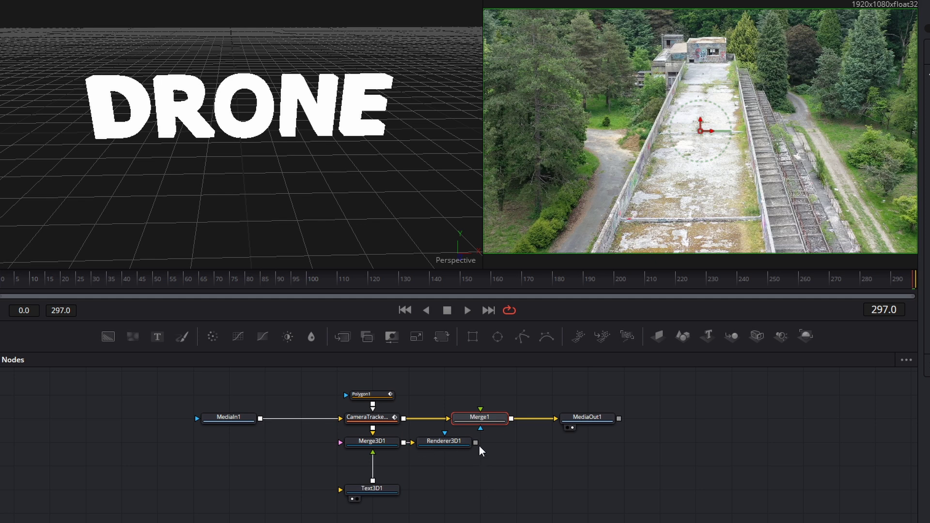
{"action": "left_click_drag", "start_coordinate": [476, 443], "coordinate": [482, 419]}
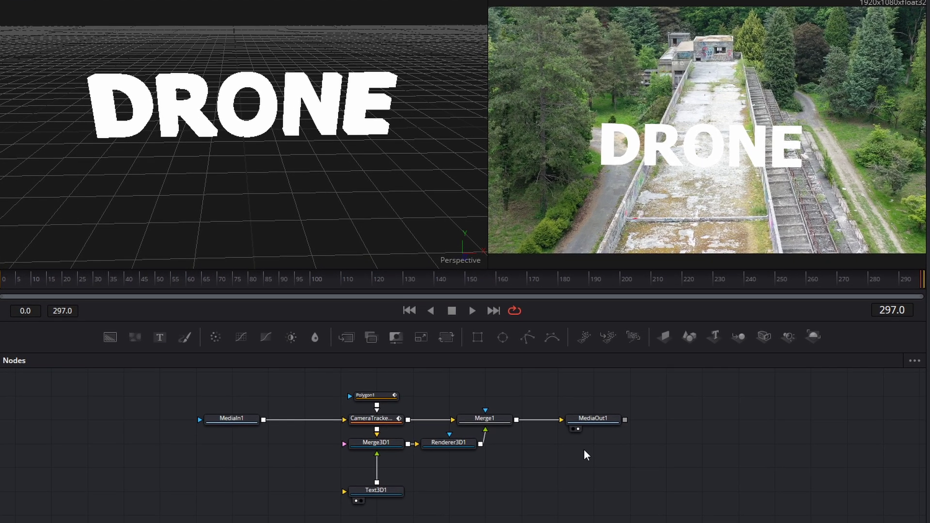
Display Merge3D1 in the first viewer and scrub from the first frame to frame 227 to check the camera's movement.
{"action": "left_click", "coordinate": [380, 443]}
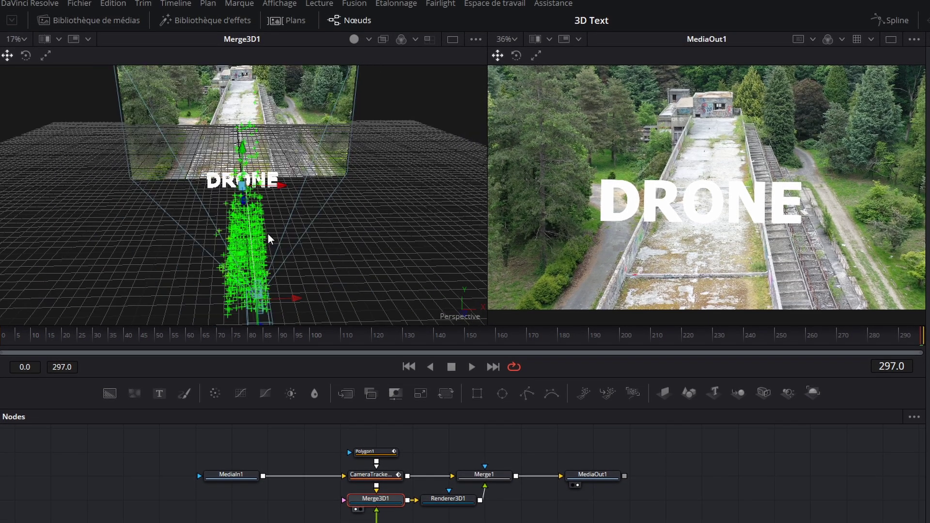
{"action": "left_click_drag", "start_coordinate": [109, 248], "coordinate": [294, 228]}
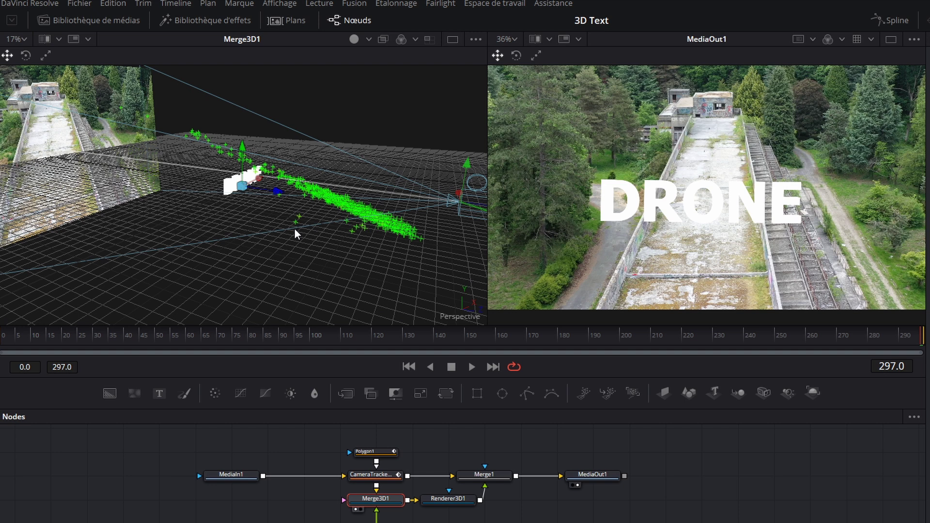
{"action": "key", "text": "Home"}
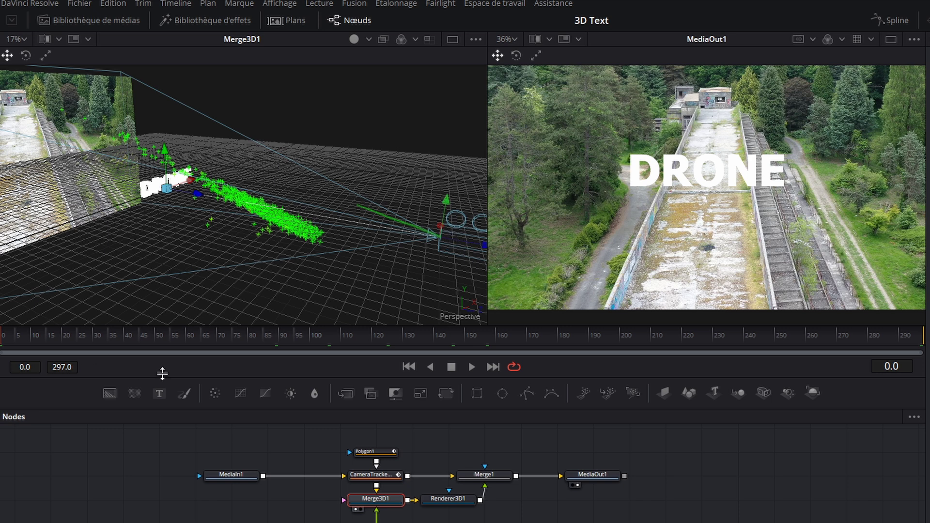
{"action": "left_click", "coordinate": [184, 335]}
{"action": "left_click_drag", "start_coordinate": [221, 337], "coordinate": [704, 334]}
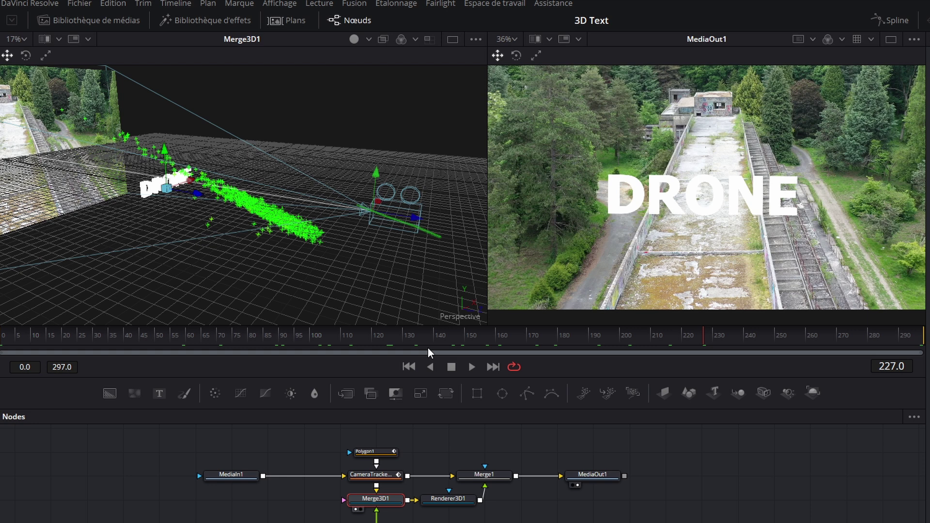
Examine the tracked point cloud along the ramp from both sides, comparing its slope with the text's position.
{"action": "mouse_move", "coordinate": [297, 231]}
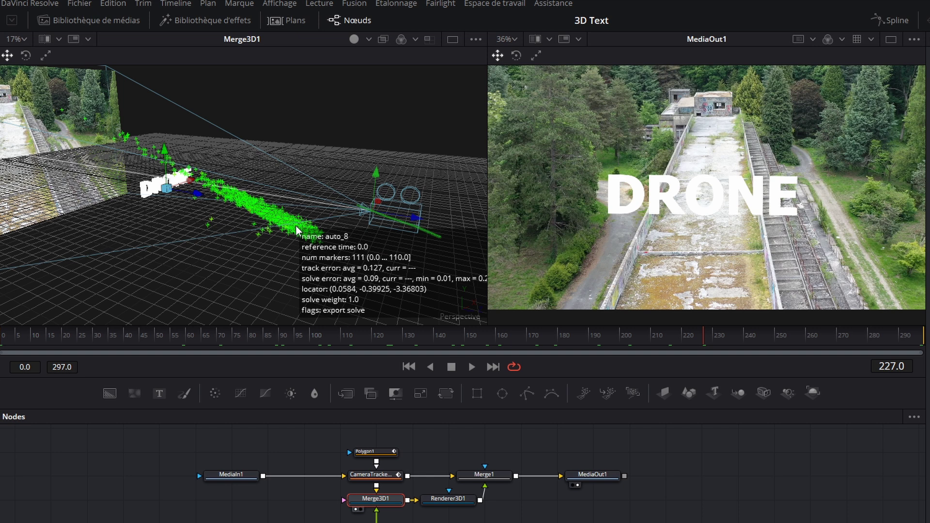
{"action": "mouse_move", "coordinate": [219, 187]}
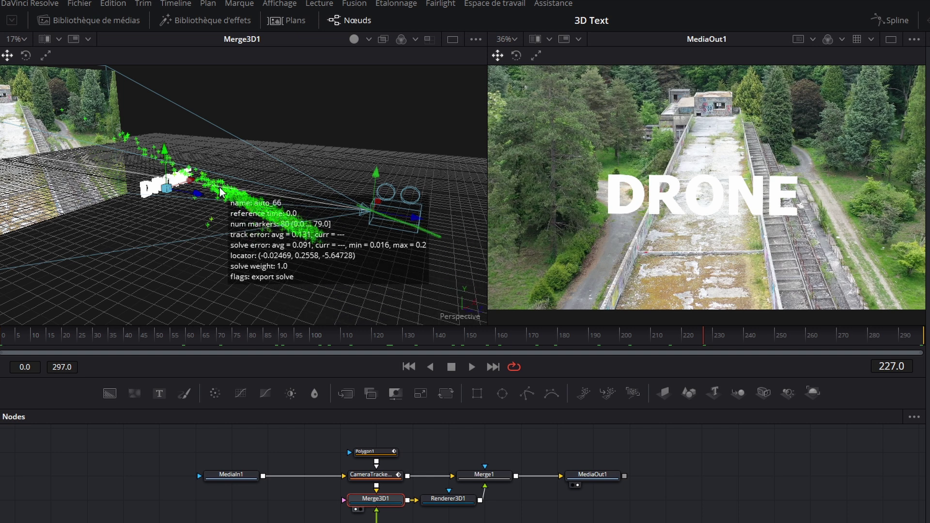
{"action": "mouse_move", "coordinate": [265, 210]}
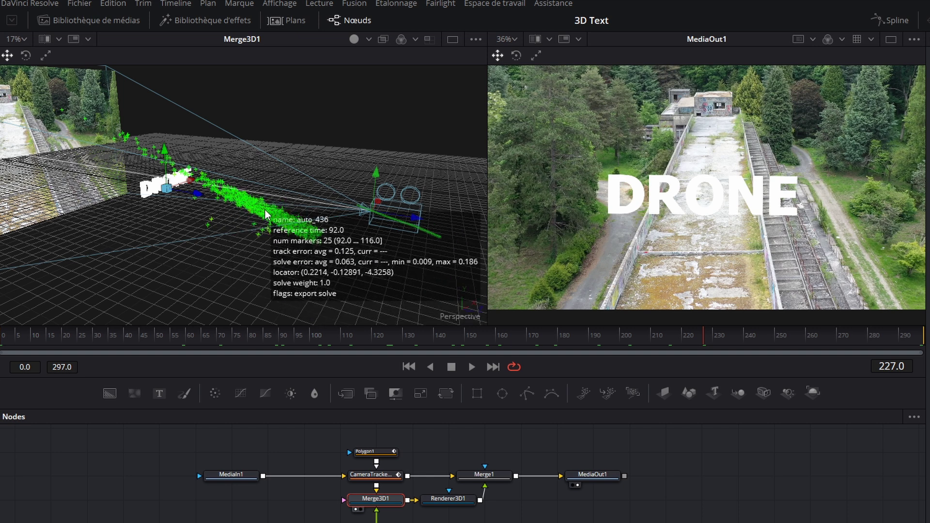
{"action": "left_click_drag", "start_coordinate": [348, 239], "coordinate": [236, 231]}
{"action": "mouse_move", "coordinate": [212, 200]}
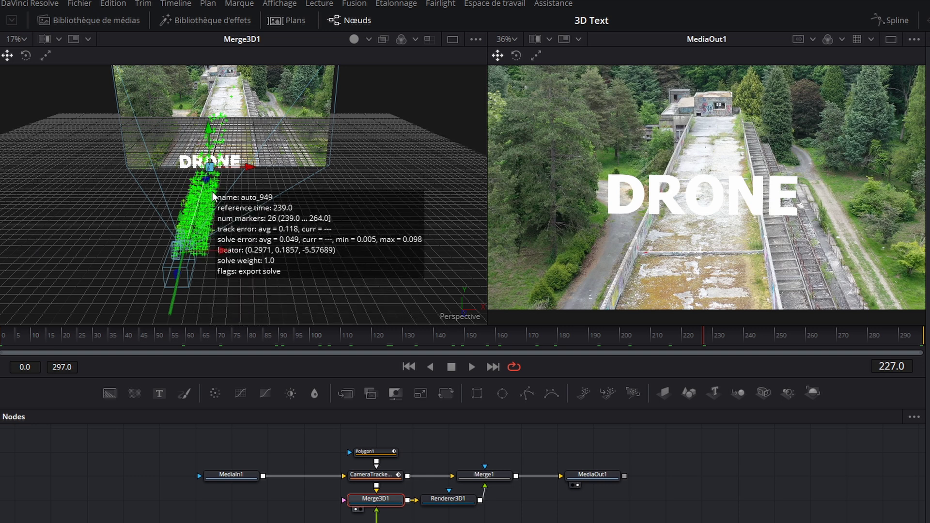
{"action": "left_click_drag", "start_coordinate": [269, 238], "coordinate": [237, 170]}
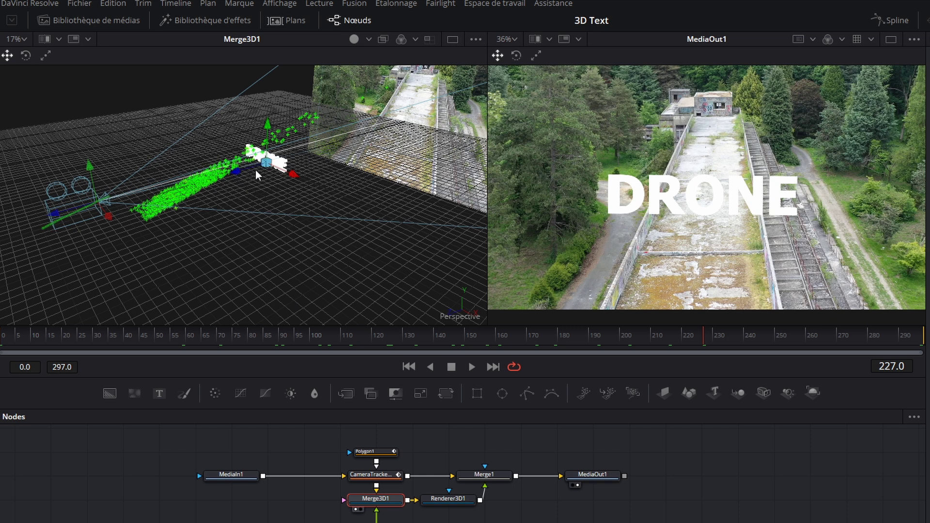
{"action": "mouse_move", "coordinate": [151, 219]}
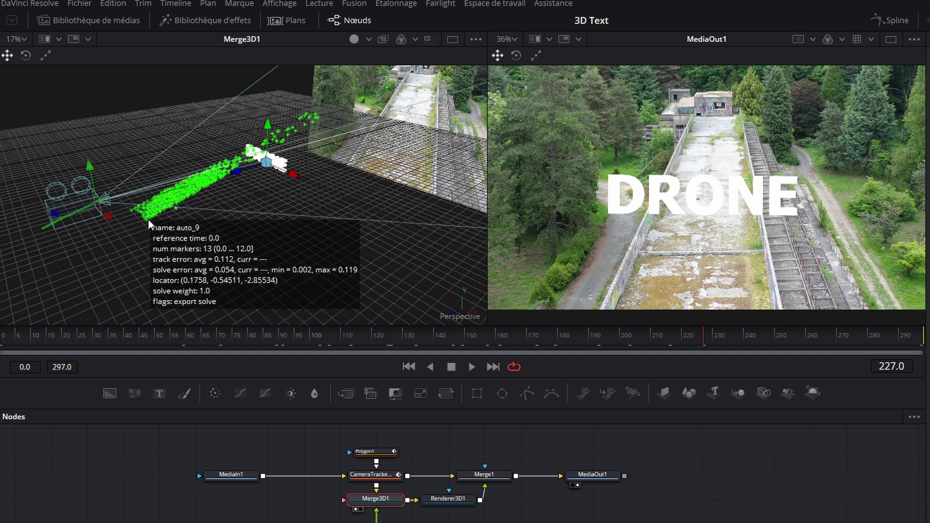
{"action": "mouse_move", "coordinate": [213, 179]}
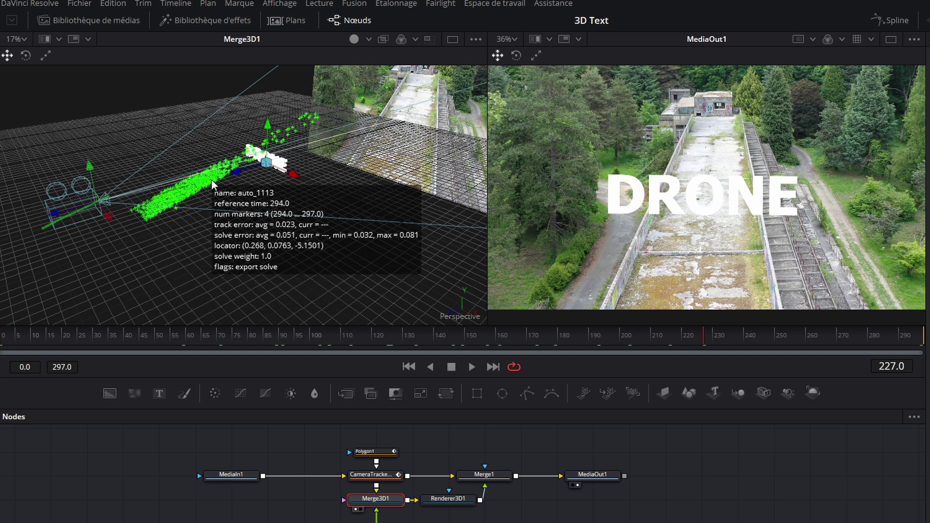
{"action": "mouse_move", "coordinate": [317, 120]}
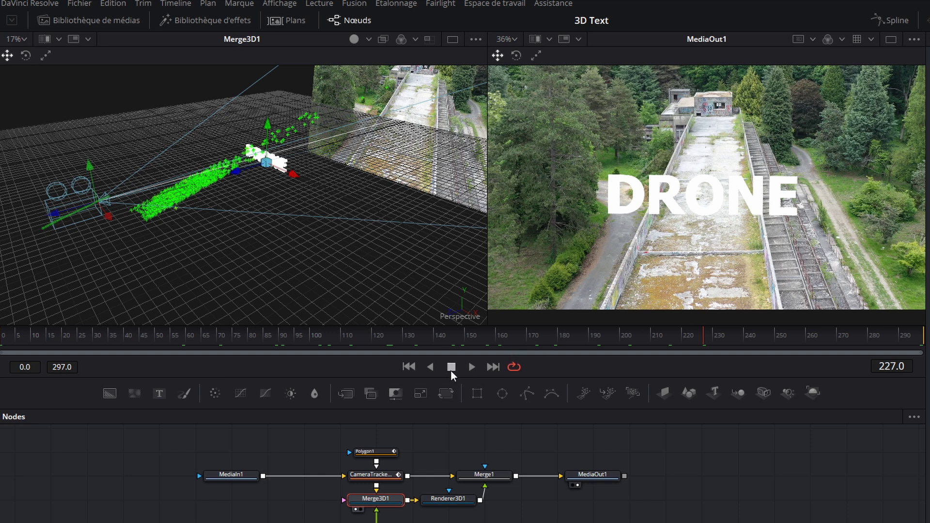
At frame 0, move Text3D1 upward and toward the camera so the text sits on the ramp's tracking points.
{"action": "left_click", "coordinate": [409, 366]}
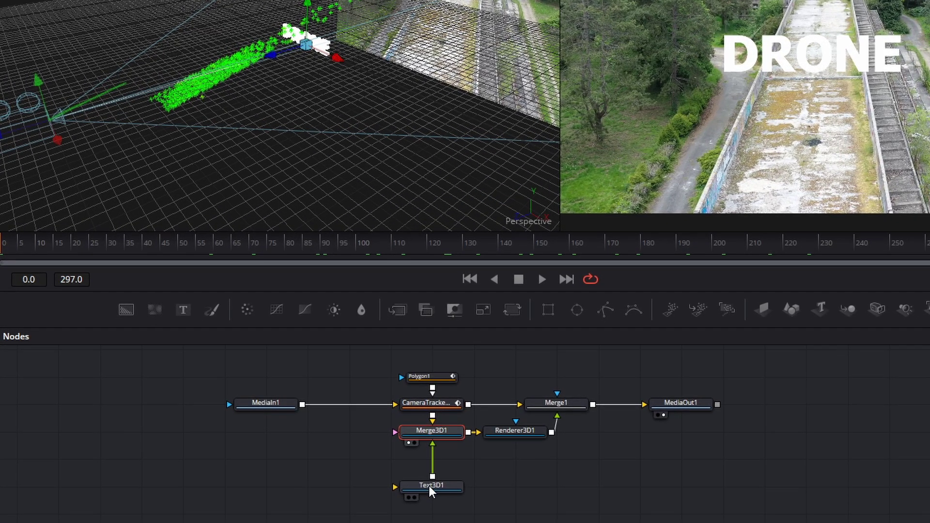
{"action": "left_click", "coordinate": [429, 486]}
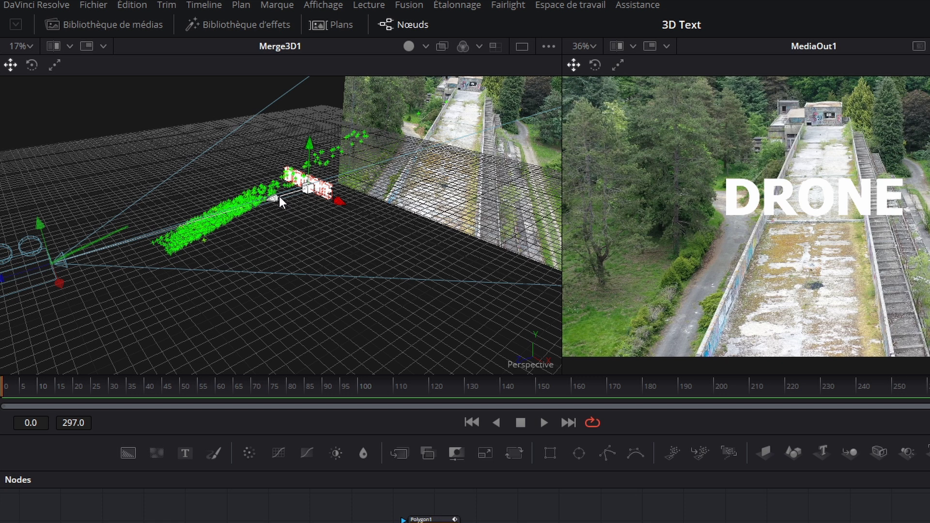
{"action": "left_click_drag", "start_coordinate": [286, 234], "coordinate": [189, 145]}
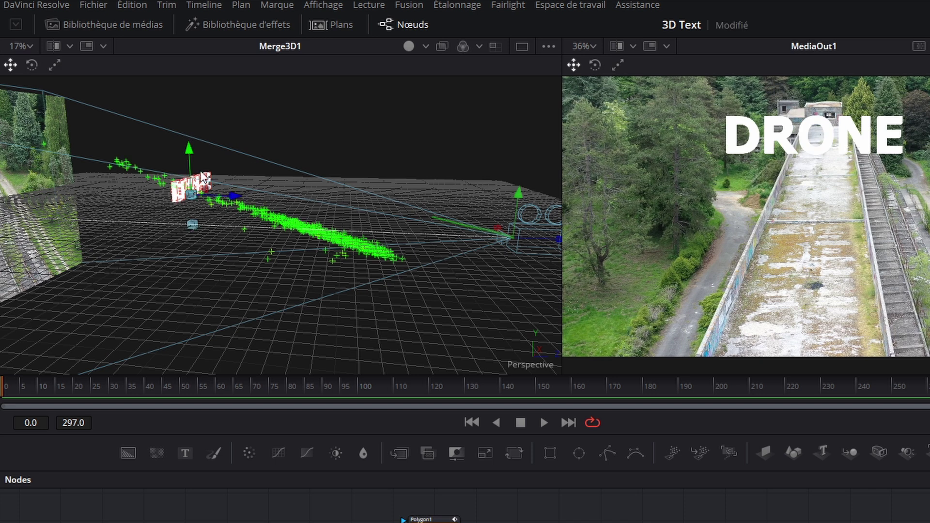
{"action": "left_click_drag", "start_coordinate": [234, 196], "coordinate": [270, 262]}
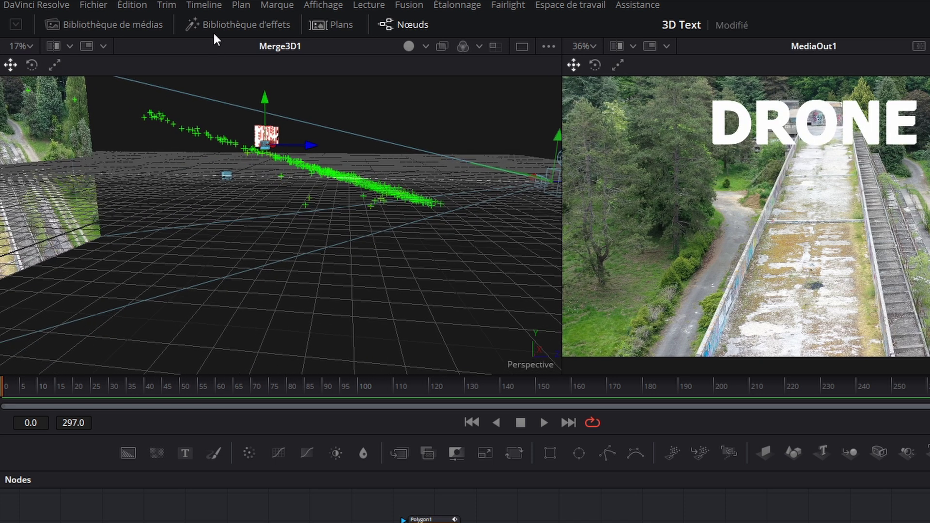
{"action": "left_click_drag", "start_coordinate": [267, 100], "coordinate": [266, 102]}
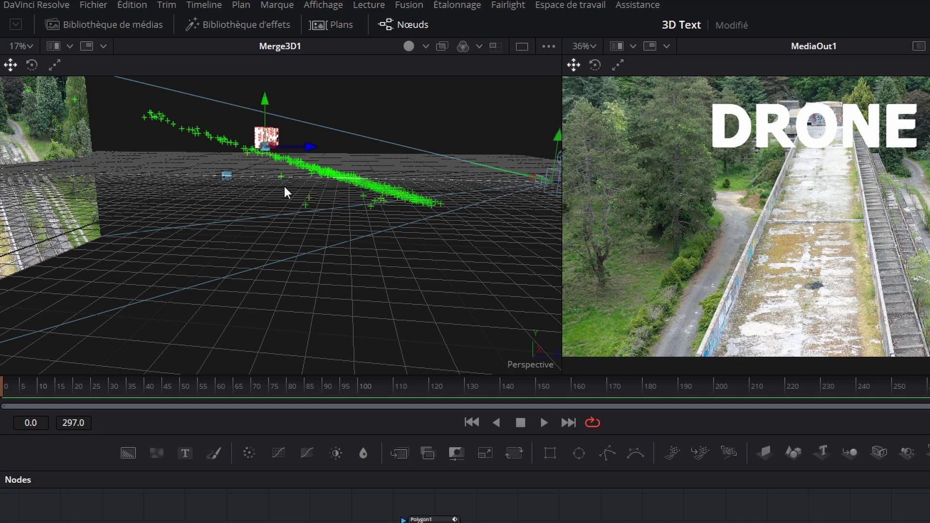
Move Text3D1 toward the camera and lower it onto the ramp's tracking points, to about Y 0.13 and Z 1.71.
{"action": "left_click_drag", "start_coordinate": [300, 196], "coordinate": [191, 242]}
{"action": "left_click_drag", "start_coordinate": [234, 142], "coordinate": [216, 154]}
{"action": "left_click_drag", "start_coordinate": [260, 89], "coordinate": [258, 123]}
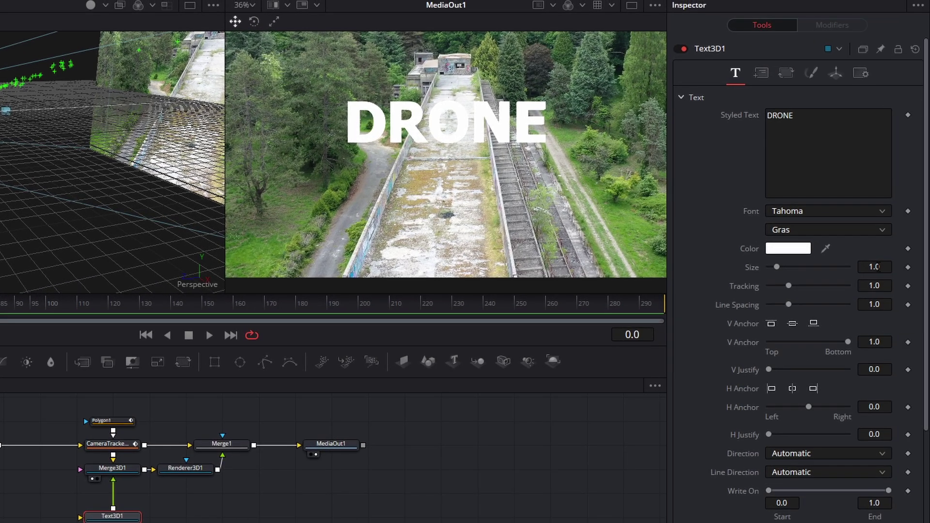
Reduce the DRONE text size to 0.36 and set its X translation to 0.039 to center it on the ramp.
{"action": "left_click_drag", "start_coordinate": [878, 267], "coordinate": [862, 255]}
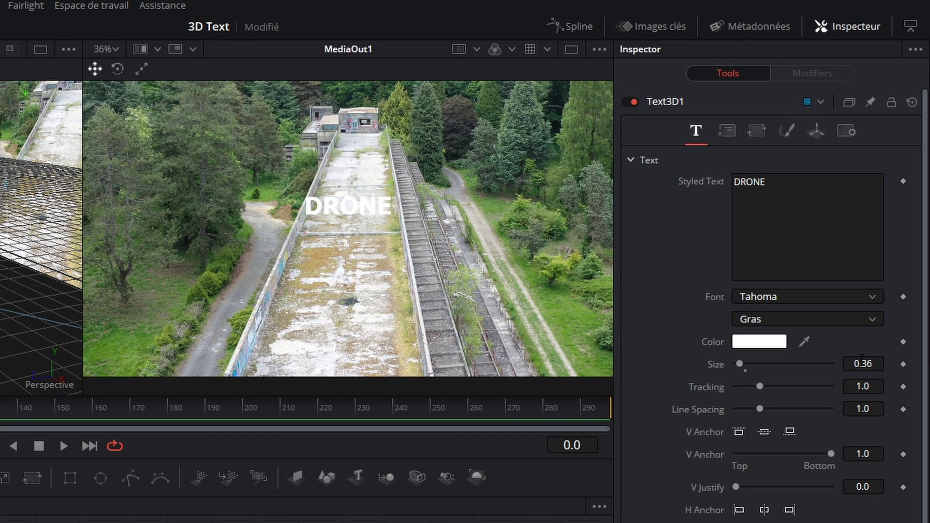
{"action": "left_click", "coordinate": [815, 133]}
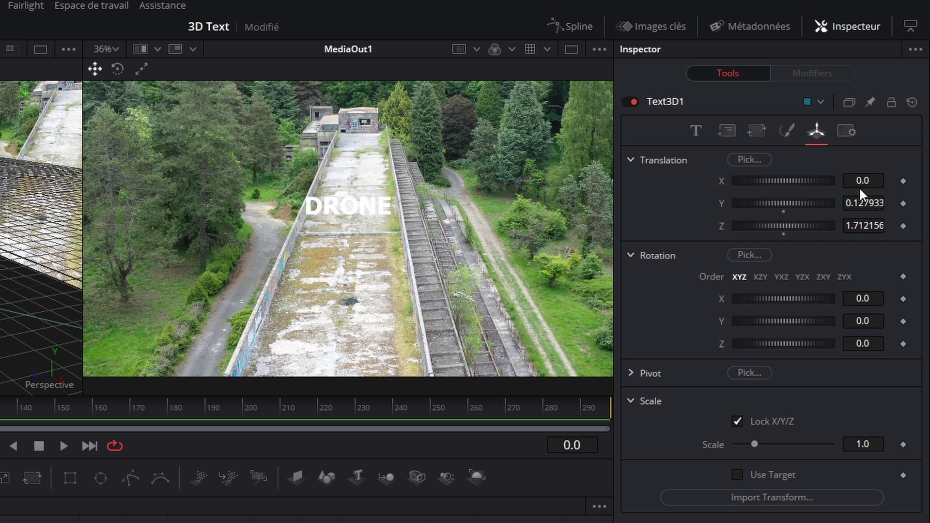
{"action": "left_click_drag", "start_coordinate": [858, 181], "coordinate": [873, 181]}
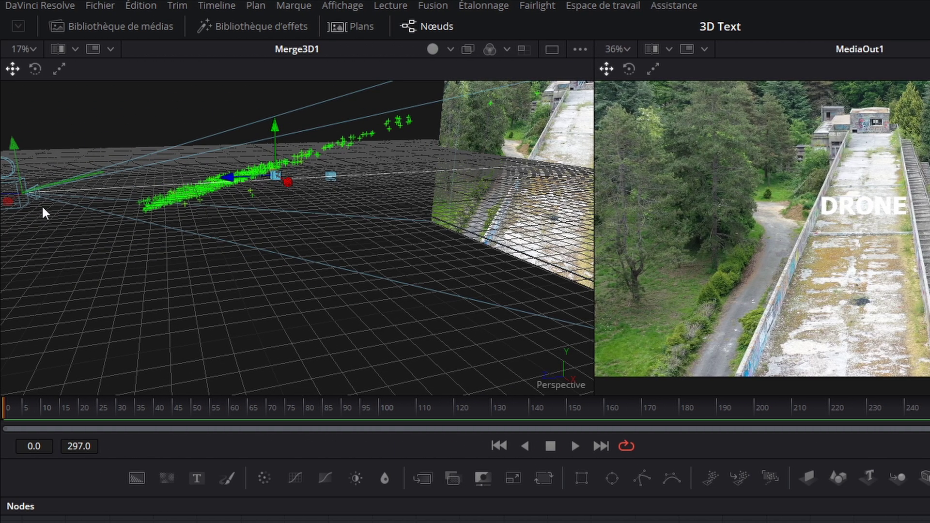
Raise the text vertically so its base sits on the ramp's tracking points.
{"action": "scroll", "coordinate": [218, 208], "scroll_direction": "up", "scroll_amount": 4}
{"action": "left_click_drag", "start_coordinate": [218, 207], "coordinate": [307, 278]}
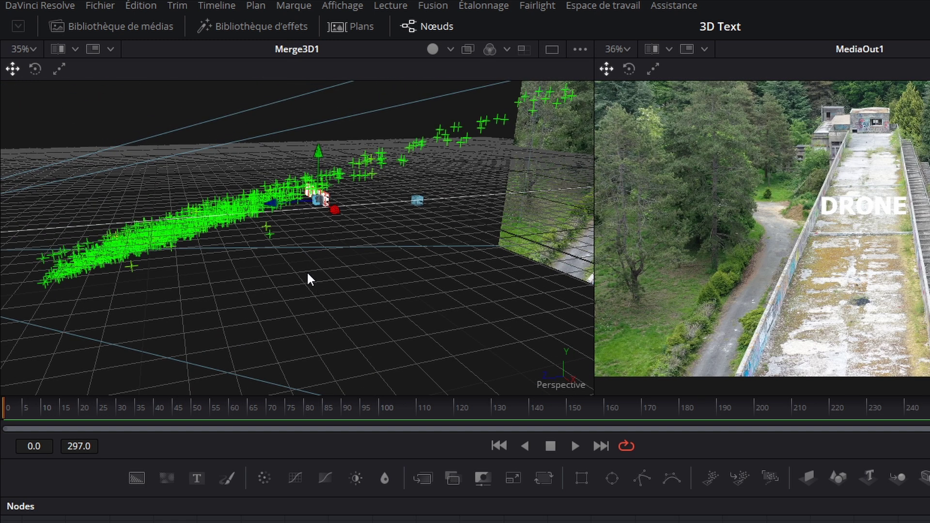
{"action": "scroll", "coordinate": [308, 279], "scroll_direction": "up", "scroll_amount": 4}
{"action": "scroll", "coordinate": [334, 260], "scroll_direction": "up", "scroll_amount": 2}
{"action": "left_click_drag", "start_coordinate": [334, 260], "coordinate": [253, 253]}
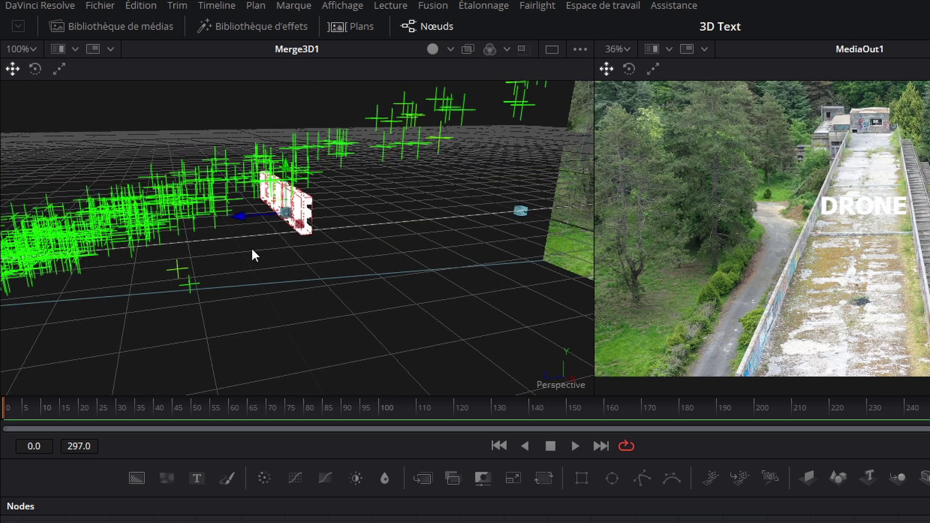
{"action": "left_click_drag", "start_coordinate": [288, 170], "coordinate": [287, 127]}
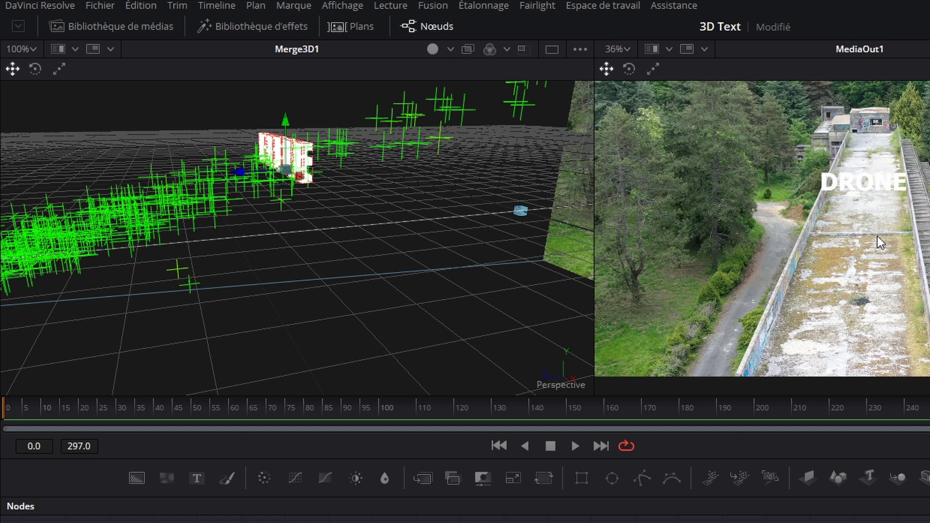
Slide the text down the ramp toward the camera and scrub toward the end of the clip to check its placement.
{"action": "left_click_drag", "start_coordinate": [241, 176], "coordinate": [167, 194]}
{"action": "left_click_drag", "start_coordinate": [112, 219], "coordinate": [72, 209]}
{"action": "left_click_drag", "start_coordinate": [68, 415], "coordinate": [653, 421]}
{"action": "left_click_drag", "start_coordinate": [462, 420], "coordinate": [781, 417]}
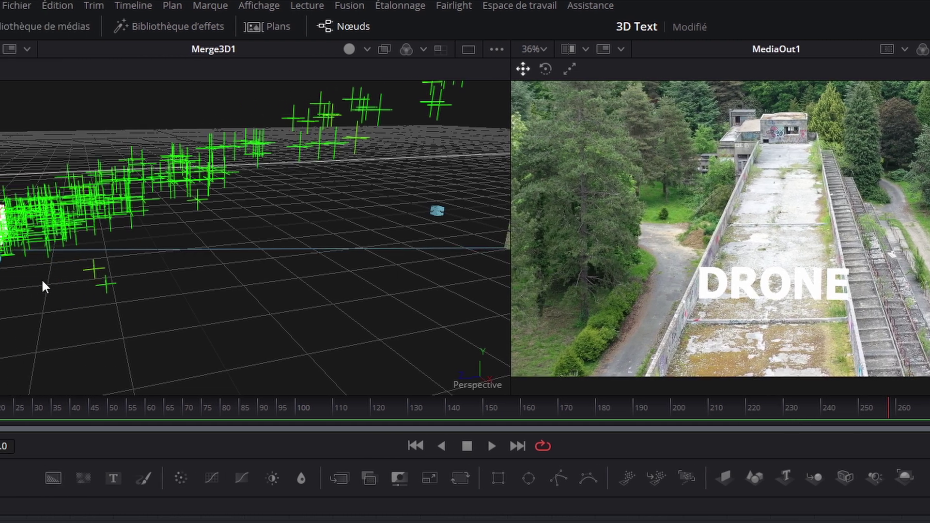
Fine-tune the text's depth and height within the tracking points to about Z 3.01 and Y -0.06.
{"action": "left_click_drag", "start_coordinate": [43, 287], "coordinate": [222, 272]}
{"action": "left_click_drag", "start_coordinate": [124, 235], "coordinate": [90, 251]}
{"action": "left_click_drag", "start_coordinate": [168, 249], "coordinate": [152, 250]}
{"action": "mouse_move", "coordinate": [201, 187]}
{"action": "left_mouse_down"}
{"action": "mouse_move", "coordinate": [199, 174]}
{"action": "mouse_move", "coordinate": [200, 195]}
{"action": "left_mouse_up"}
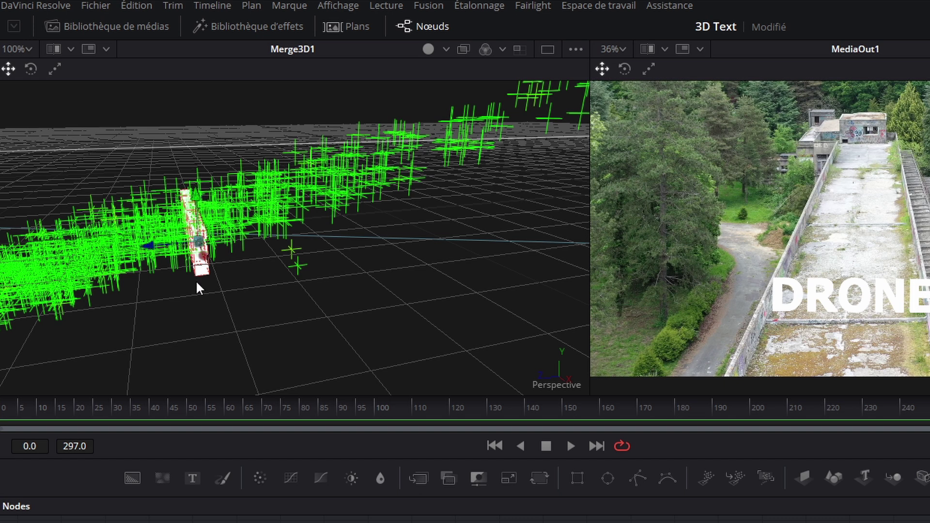
Scrub through the clip to check that the text holds its place on the ramp, and return to the first frame.
{"action": "left_click_drag", "start_coordinate": [326, 407], "coordinate": [229, 413]}
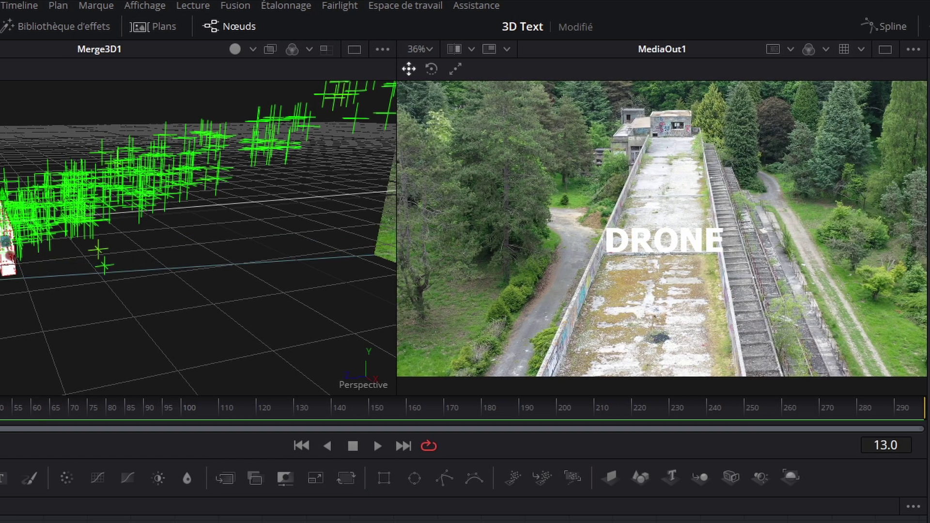
{"action": "left_click", "coordinate": [693, 409]}
{"action": "left_click_drag", "start_coordinate": [727, 410], "coordinate": [299, 407]}
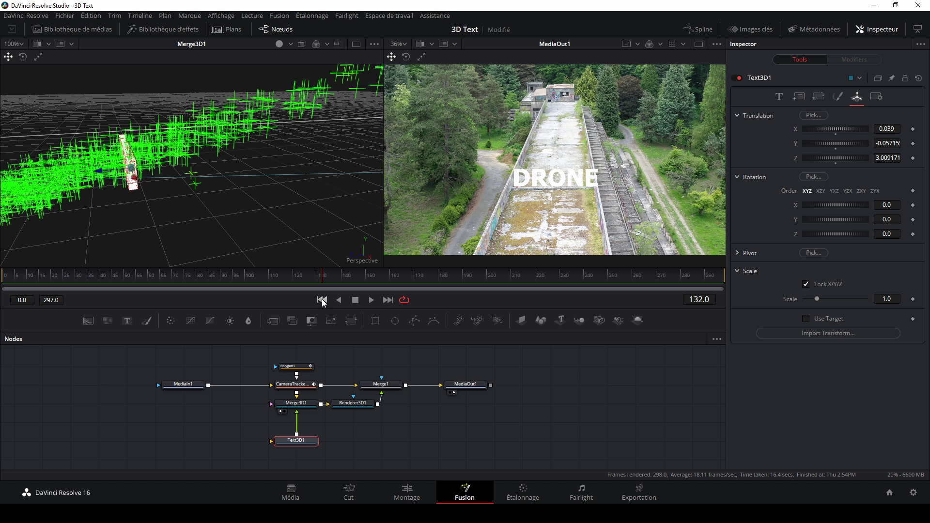
{"action": "left_click", "coordinate": [323, 300]}
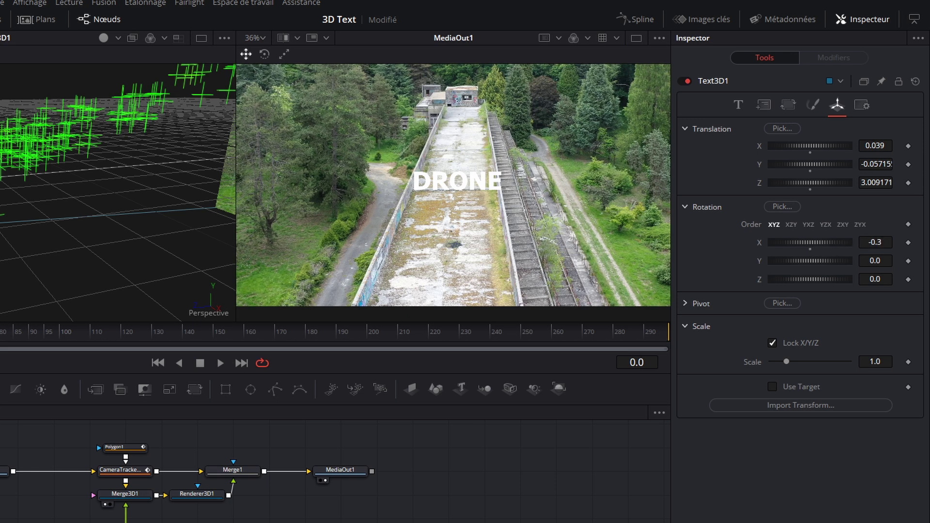
Set the text's X rotation to 30.9, judging the tilt up close at frame 281, and save the project.
{"action": "mouse_move", "coordinate": [824, 242]}
{"action": "left_mouse_down"}
{"action": "mouse_move", "coordinate": [784, 242]}
{"action": "mouse_move", "coordinate": [843, 242]}
{"action": "mouse_move", "coordinate": [807, 242]}
{"action": "left_mouse_up"}
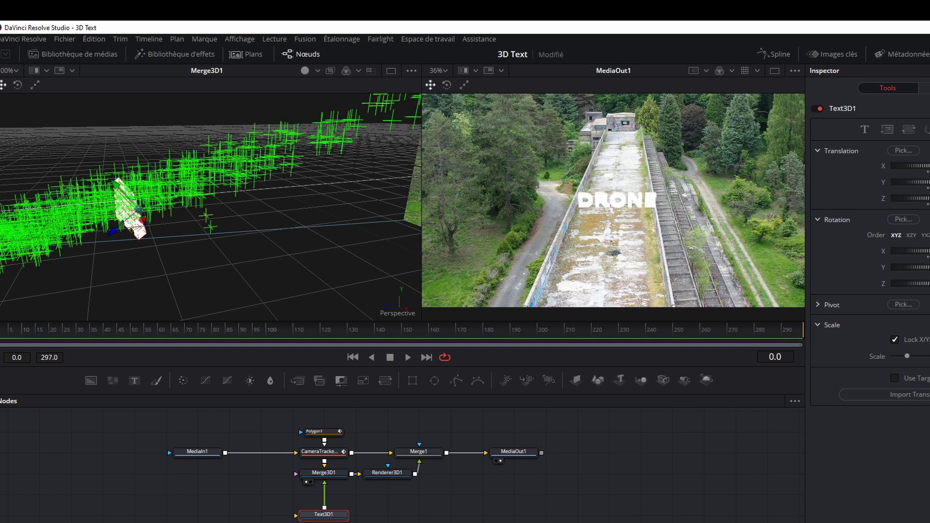
{"action": "left_click_drag", "start_coordinate": [917, 251], "coordinate": [919, 251]}
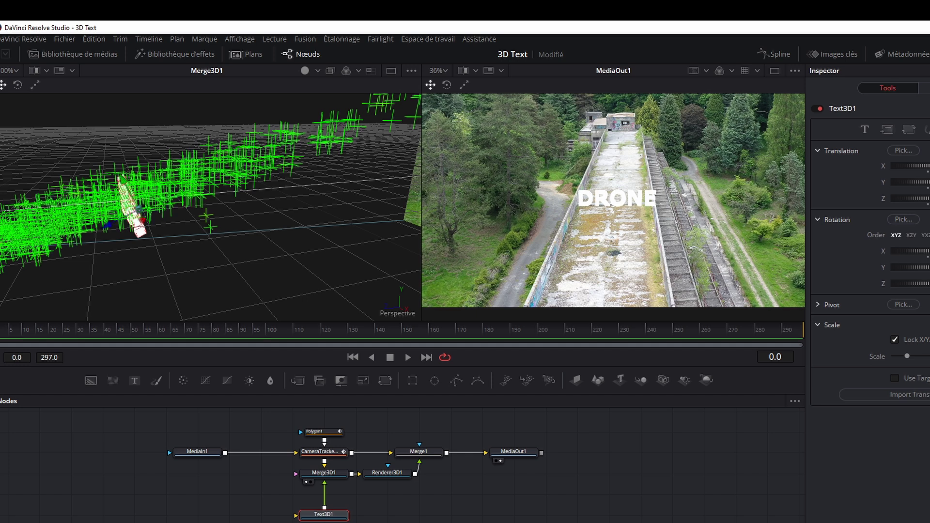
{"action": "left_click_drag", "start_coordinate": [646, 330], "coordinate": [757, 329]}
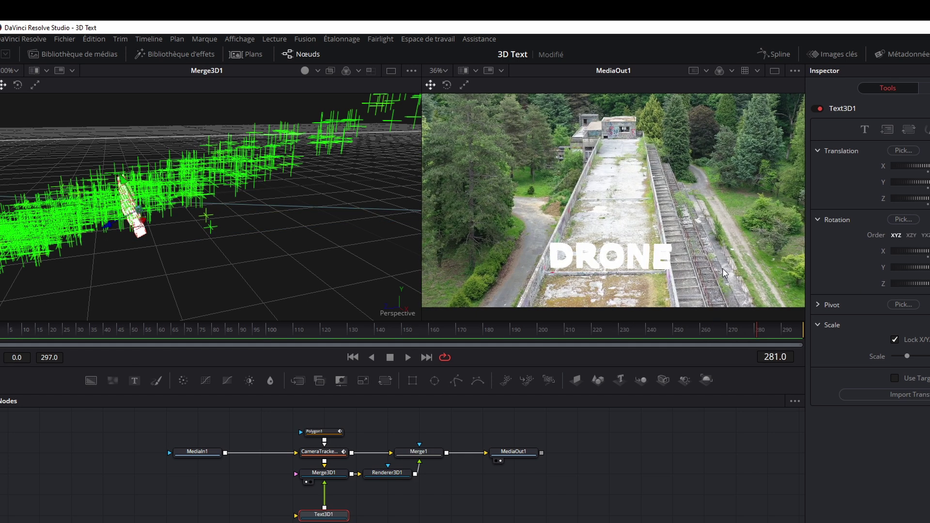
{"action": "scroll", "coordinate": [669, 194], "scroll_direction": "up", "scroll_amount": 5}
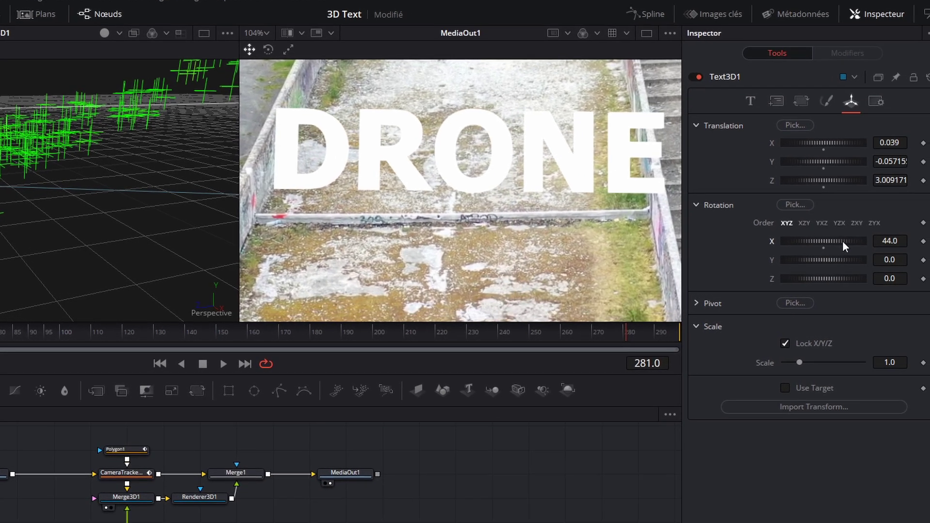
{"action": "left_click_drag", "start_coordinate": [841, 241], "coordinate": [822, 240]}
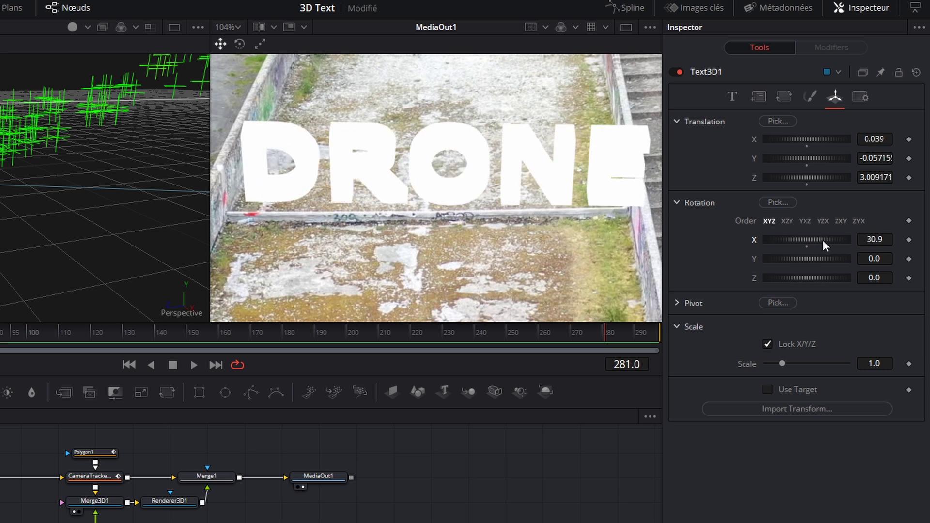
{"action": "key", "text": "ctrl+s"}
Set the text's X translation to 0.005 to center it between the ramp walls, and return to the first frame.
{"action": "scroll", "coordinate": [880, 139], "scroll_direction": "down", "scroll_amount": 19}
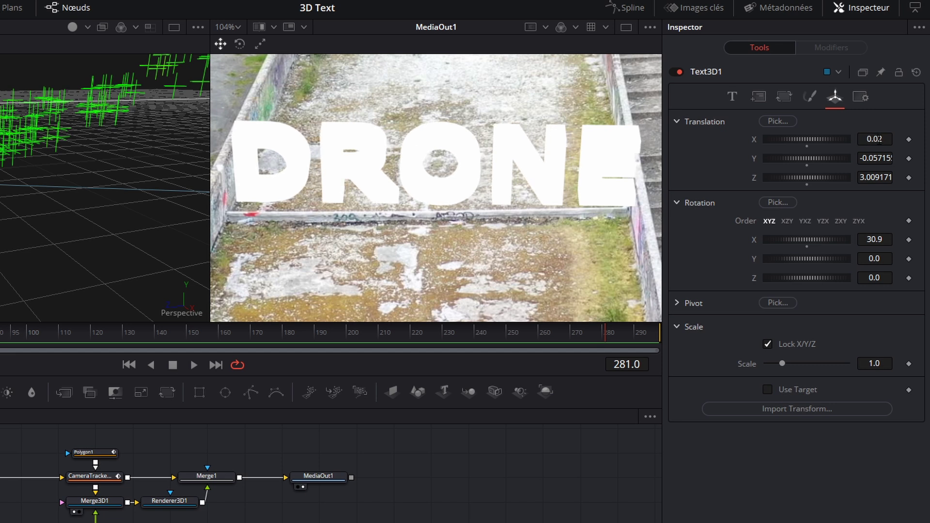
{"action": "left_click_drag", "start_coordinate": [813, 139], "coordinate": [810, 142]}
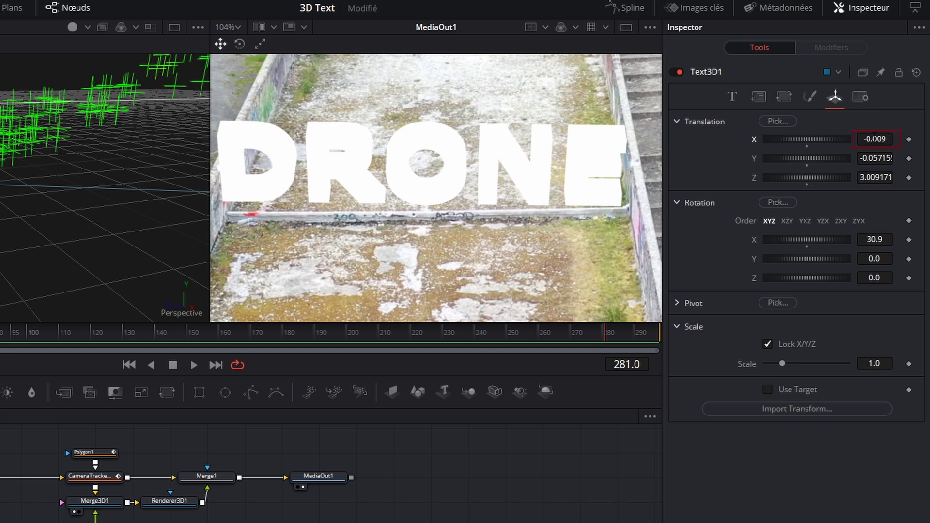
{"action": "left_click_drag", "start_coordinate": [810, 142], "coordinate": [811, 141]}
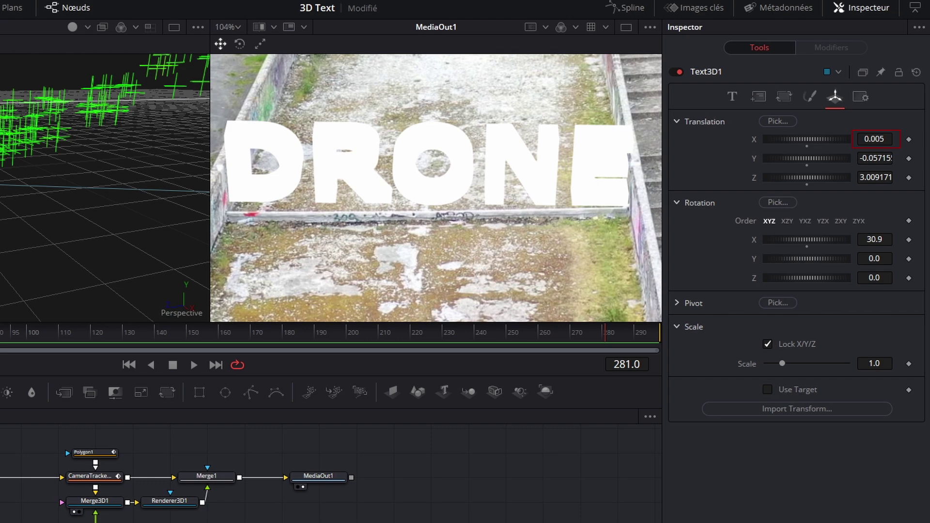
{"action": "scroll", "coordinate": [491, 187], "scroll_direction": "down", "scroll_amount": 3}
{"action": "left_click_drag", "start_coordinate": [492, 187], "coordinate": [480, 246]}
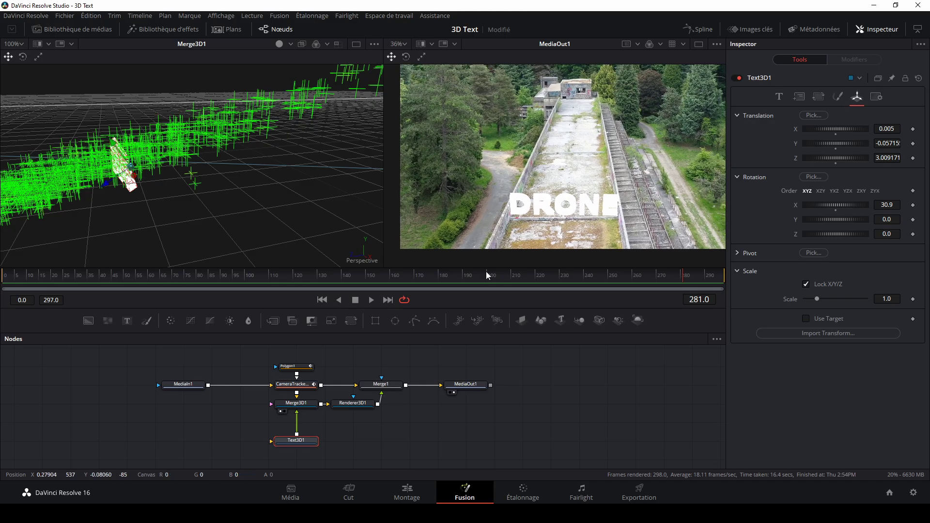
{"action": "left_click", "coordinate": [322, 300]}
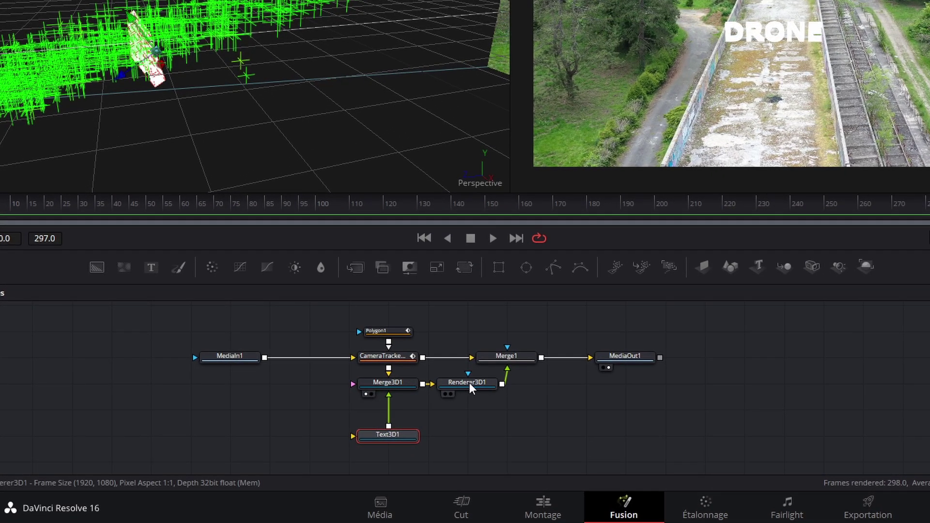
Switch Renderer3D1 to the OpenGL Renderer and enable Lighting.
{"action": "left_click", "coordinate": [469, 383]}
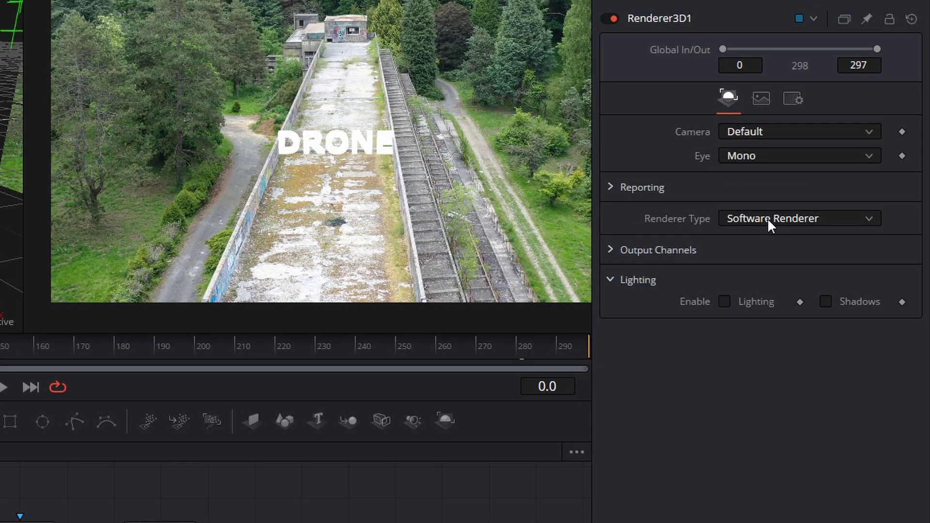
{"action": "left_click", "coordinate": [767, 218]}
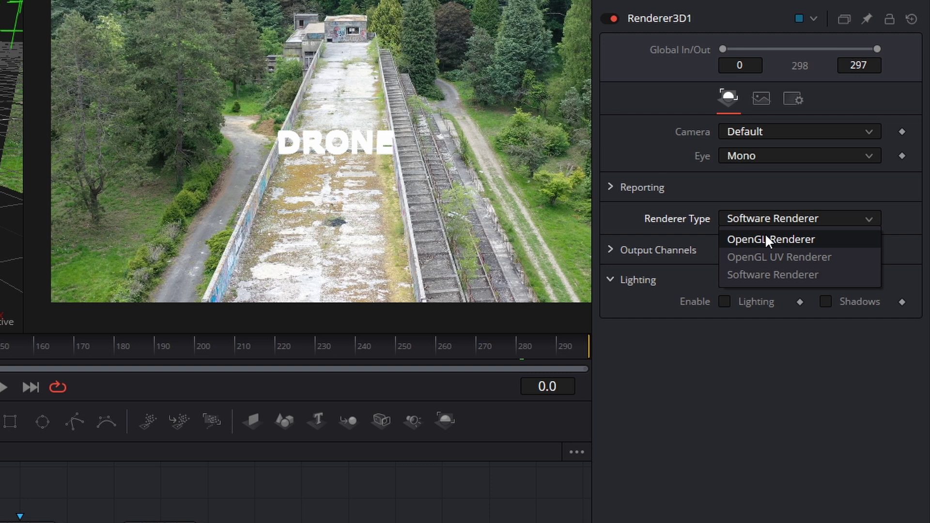
{"action": "left_click", "coordinate": [764, 239]}
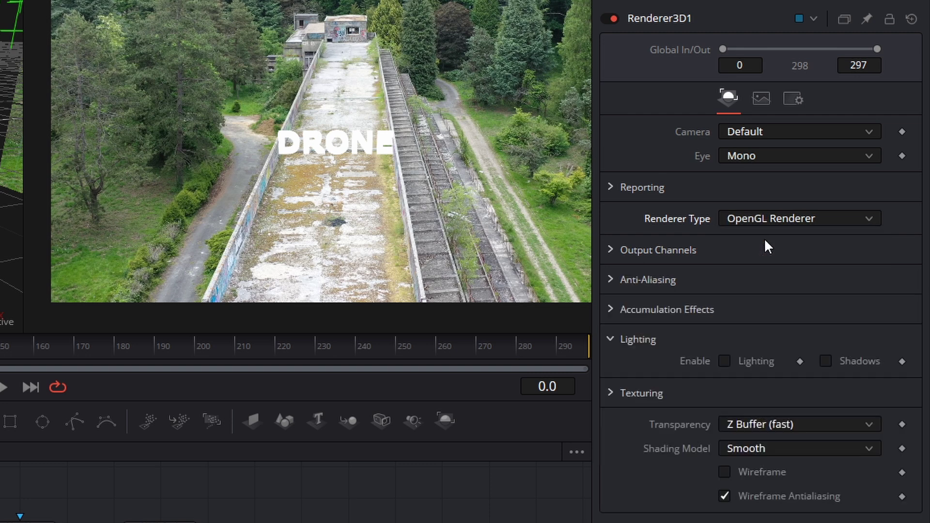
{"action": "left_click", "coordinate": [725, 361]}
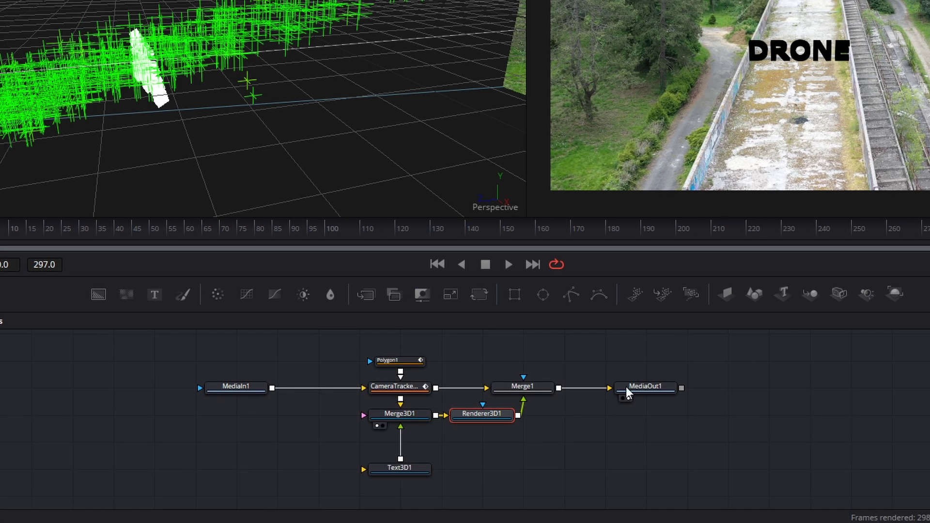
Add an Ambient Light node connected to Merge3D1 and raise its intensity to a medium level.
{"action": "left_click", "coordinate": [583, 455]}
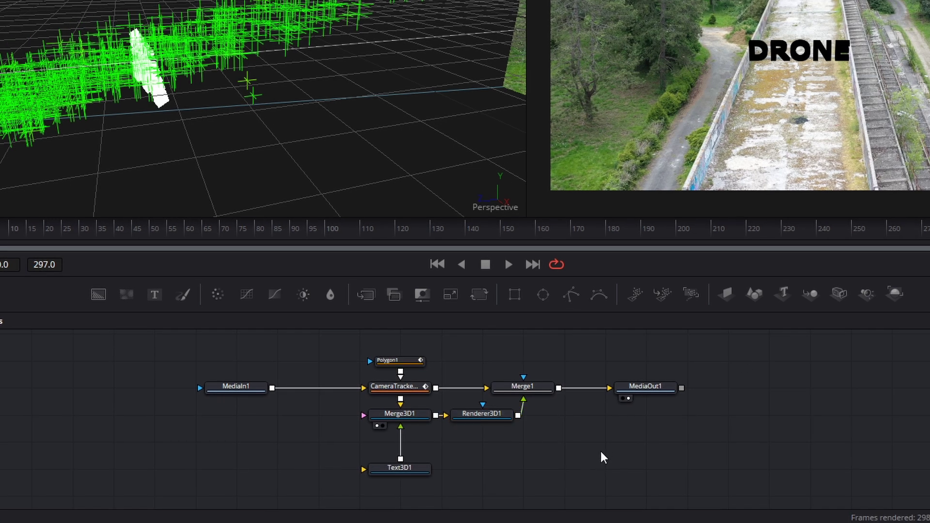
{"action": "key", "text": "shift+space"}
{"action": "type", "text": "lig"}
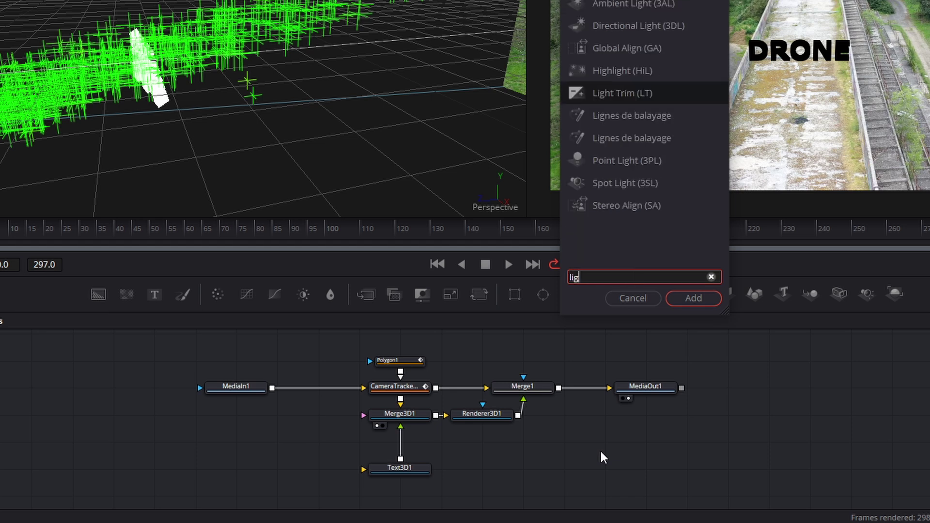
{"action": "type", "text": "ht"}
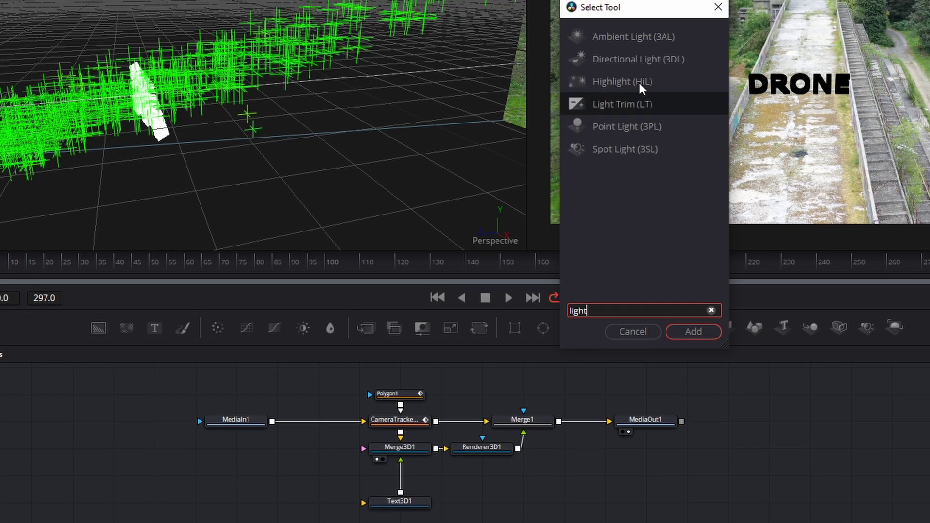
{"action": "left_click", "coordinate": [626, 37]}
{"action": "left_click", "coordinate": [699, 330]}
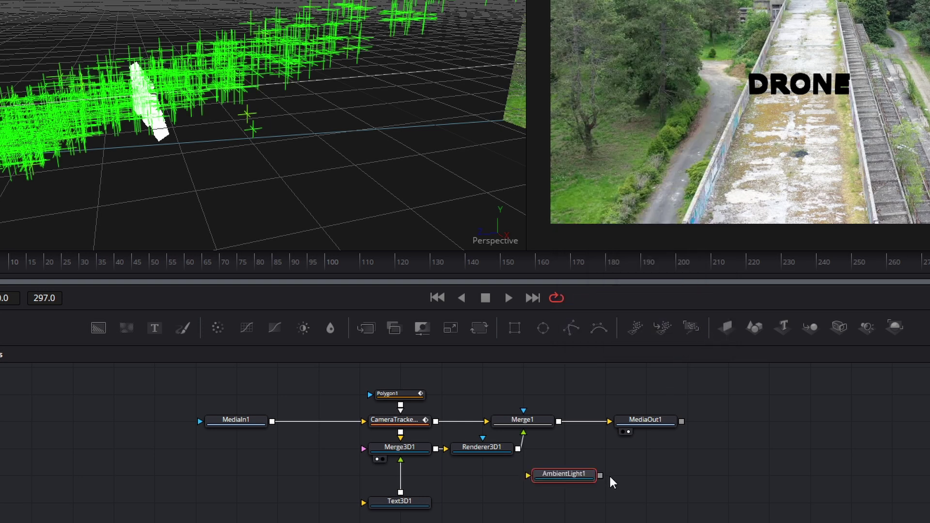
{"action": "left_click_drag", "start_coordinate": [600, 476], "coordinate": [393, 448]}
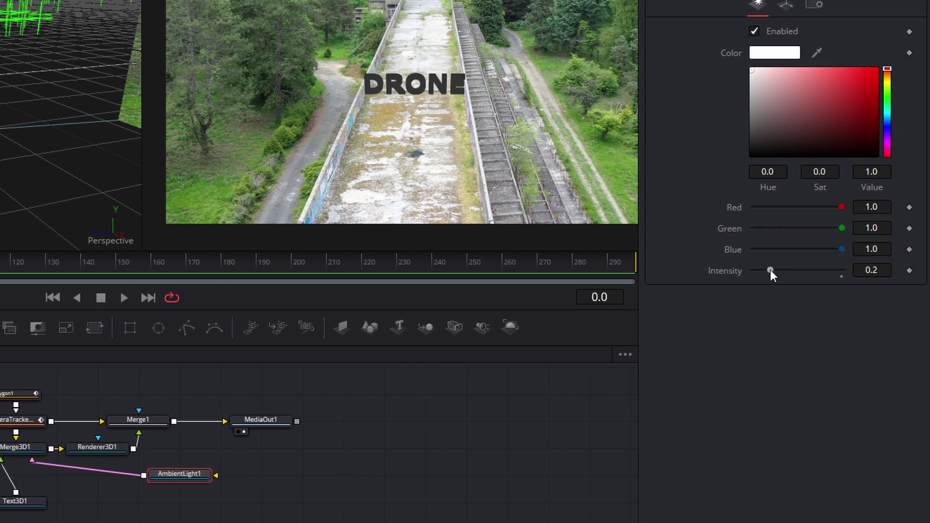
{"action": "left_click_drag", "start_coordinate": [770, 269], "coordinate": [804, 270]}
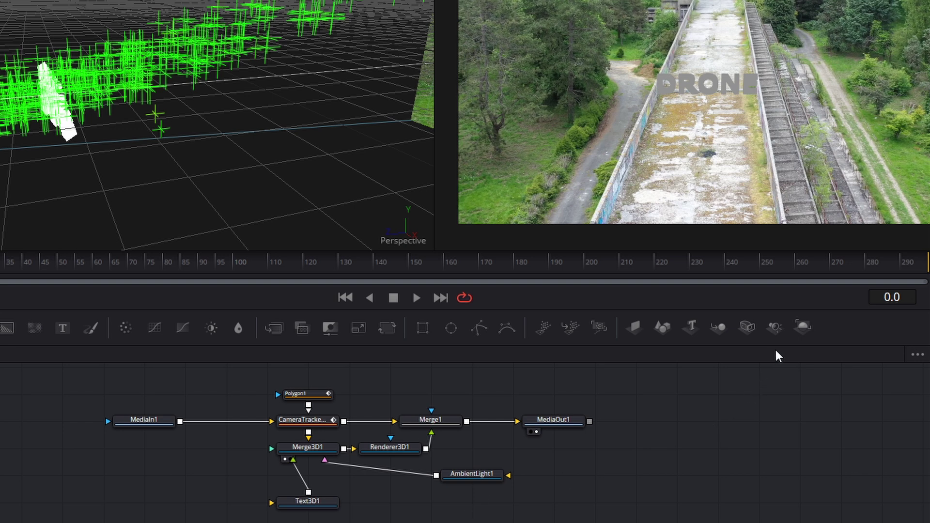
Add a Spot Light node, connect it to Merge3D1, and bring the light into view in the 3D scene.
{"action": "left_click", "coordinate": [779, 324]}
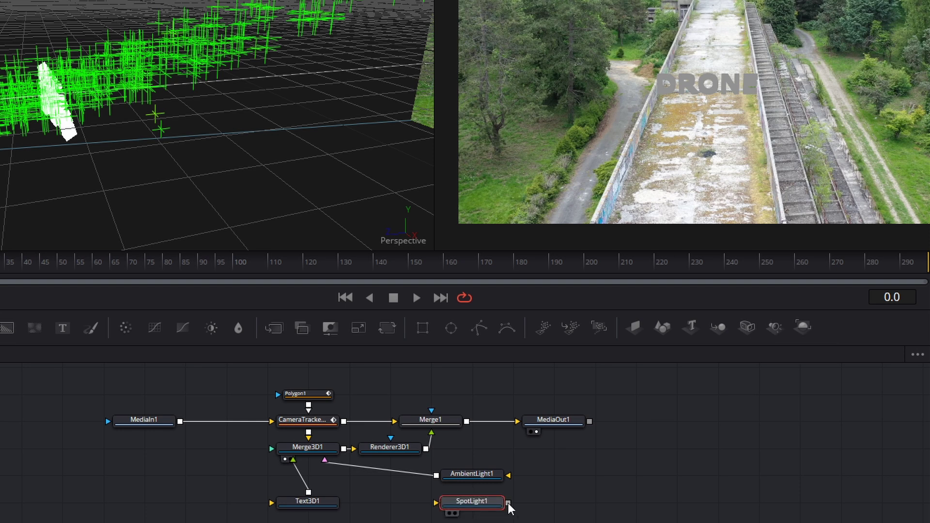
{"action": "left_click_drag", "start_coordinate": [508, 502], "coordinate": [300, 448]}
{"action": "left_click", "coordinate": [300, 445]}
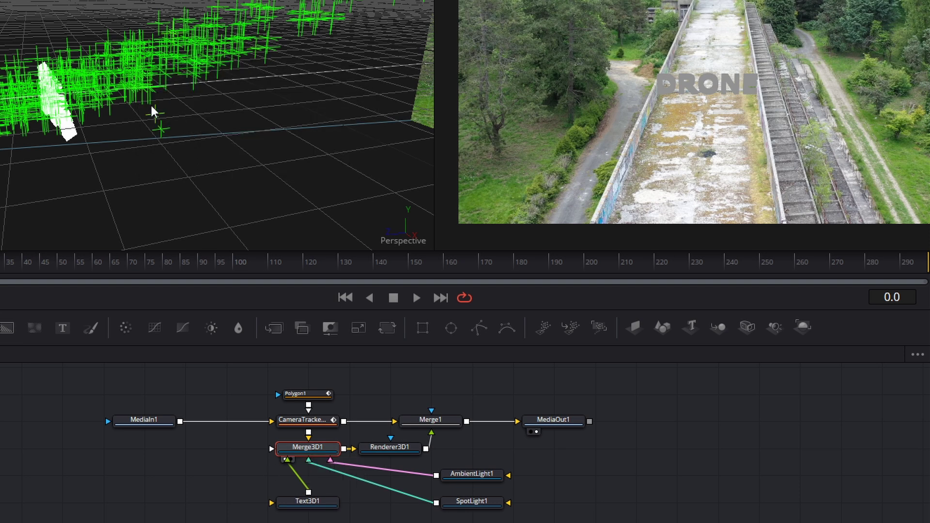
{"action": "scroll", "coordinate": [152, 111], "scroll_direction": "down", "scroll_amount": 5}
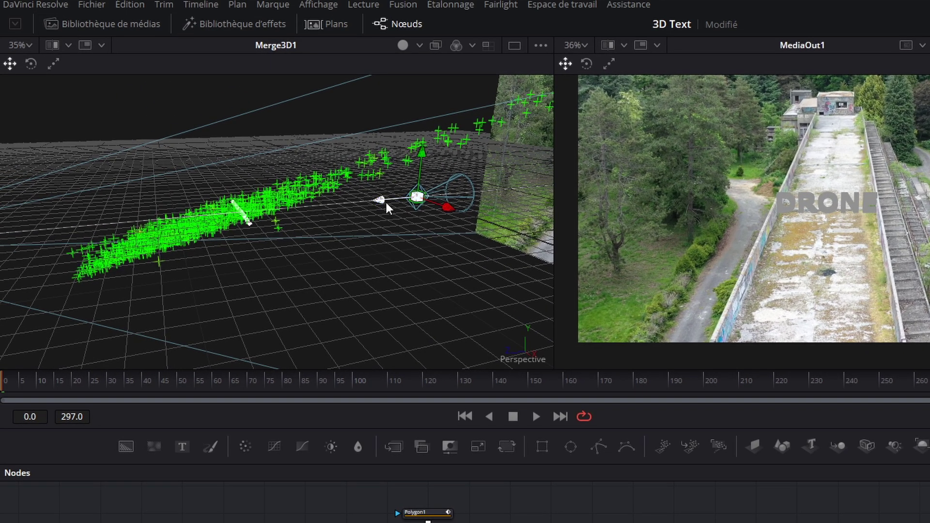
Move SpotLight1 back to the camera side of the DRONE text and raise it above the tracking point cloud.
{"action": "left_click", "coordinate": [385, 199]}
{"action": "left_click_drag", "start_coordinate": [316, 260], "coordinate": [457, 386]}
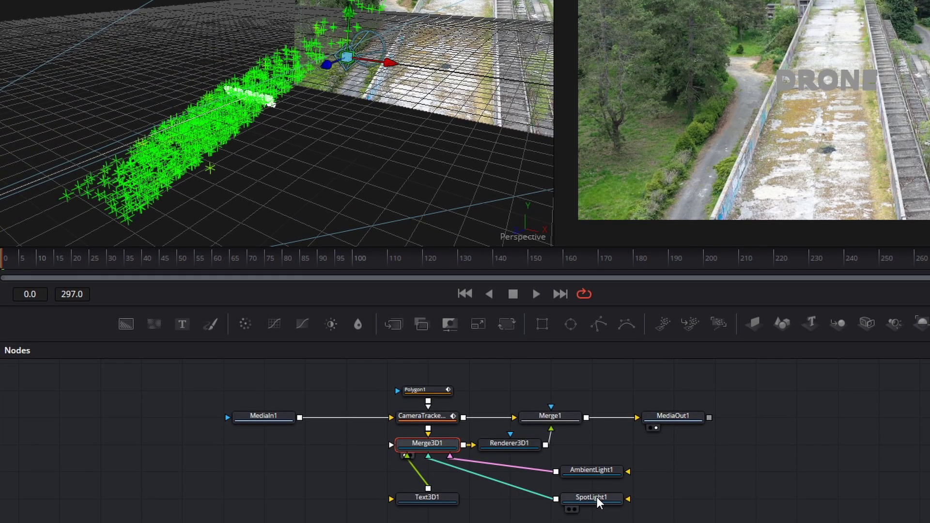
{"action": "left_click", "coordinate": [596, 497]}
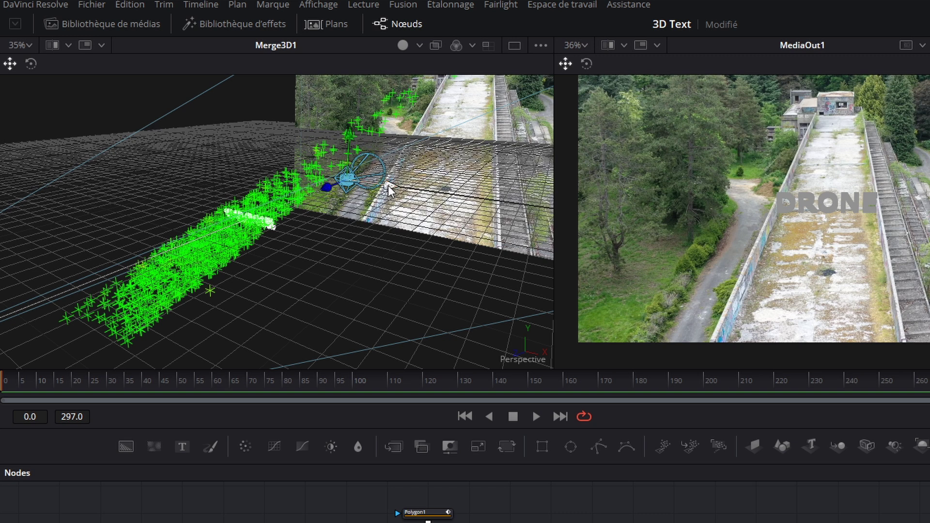
{"action": "left_click_drag", "start_coordinate": [330, 185], "coordinate": [123, 267]}
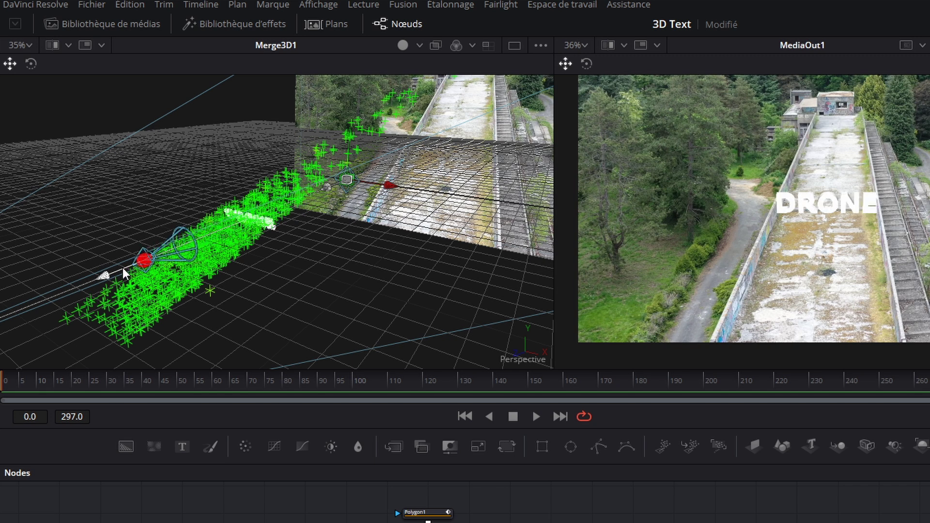
{"action": "left_click_drag", "start_coordinate": [137, 219], "coordinate": [149, 132]}
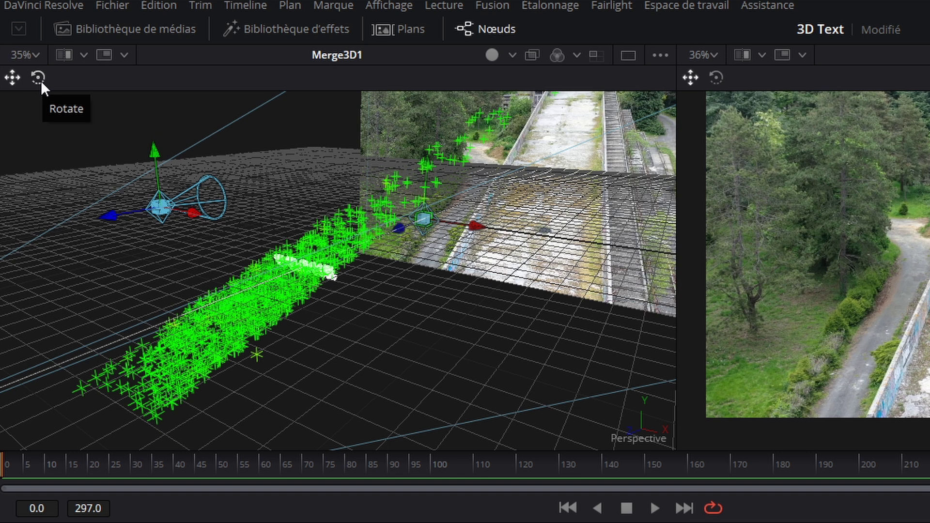
Tilt SpotLight1 downward so it aims at the text, and widen its cone angle to 45.35.
{"action": "left_click", "coordinate": [39, 78]}
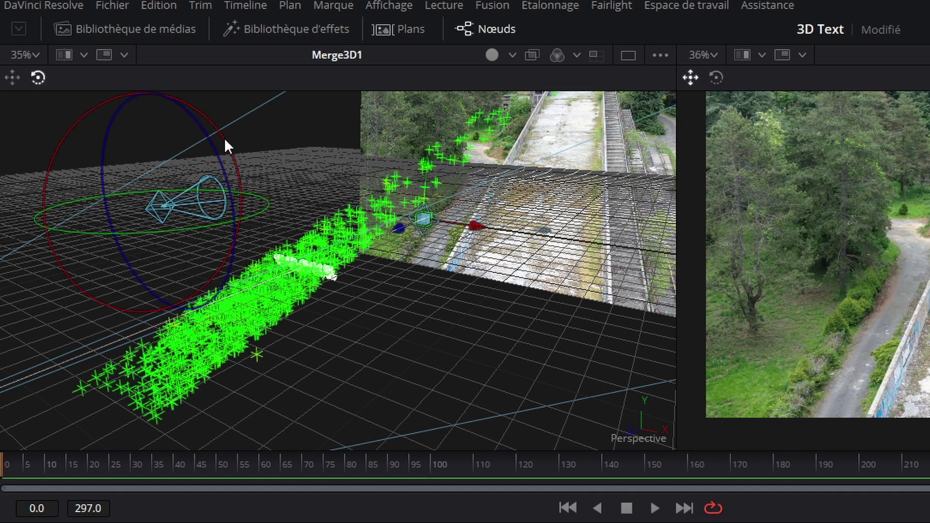
{"action": "left_click_drag", "start_coordinate": [223, 139], "coordinate": [232, 160]}
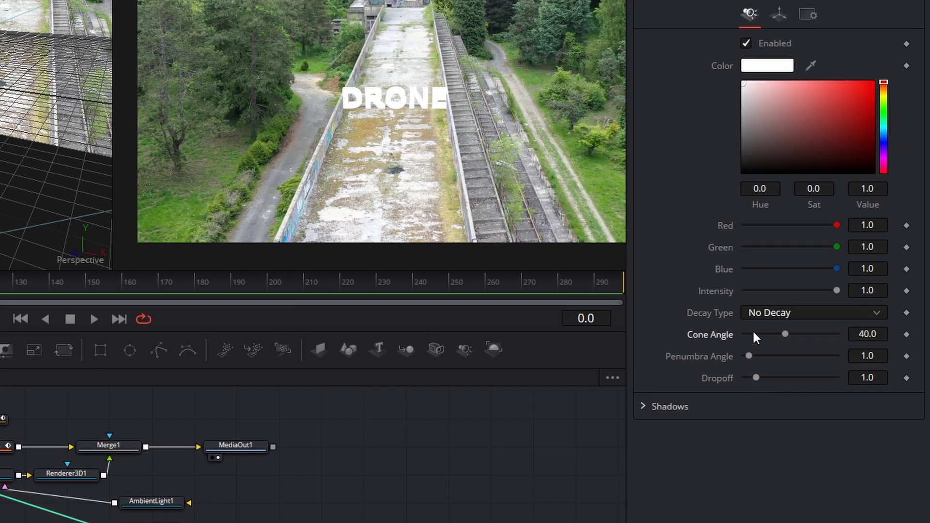
{"action": "left_click", "coordinate": [784, 334]}
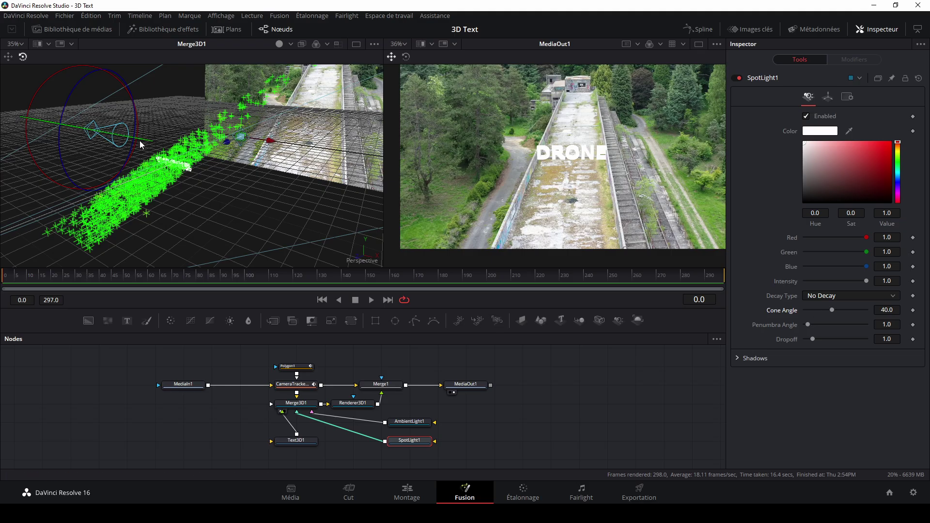
{"action": "mouse_move", "coordinate": [831, 309]}
{"action": "left_mouse_down"}
{"action": "mouse_move", "coordinate": [818, 307]}
{"action": "mouse_move", "coordinate": [835, 310]}
{"action": "left_mouse_up"}
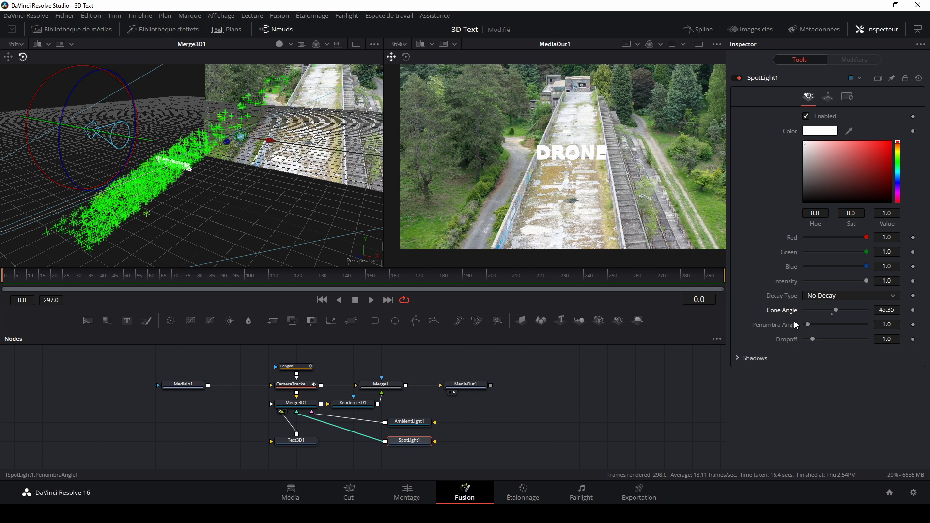
Preview the lit text in the Fusion composition, play the whole clip on the Edit page, and return to the timeline's start.
{"action": "left_click", "coordinate": [371, 300]}
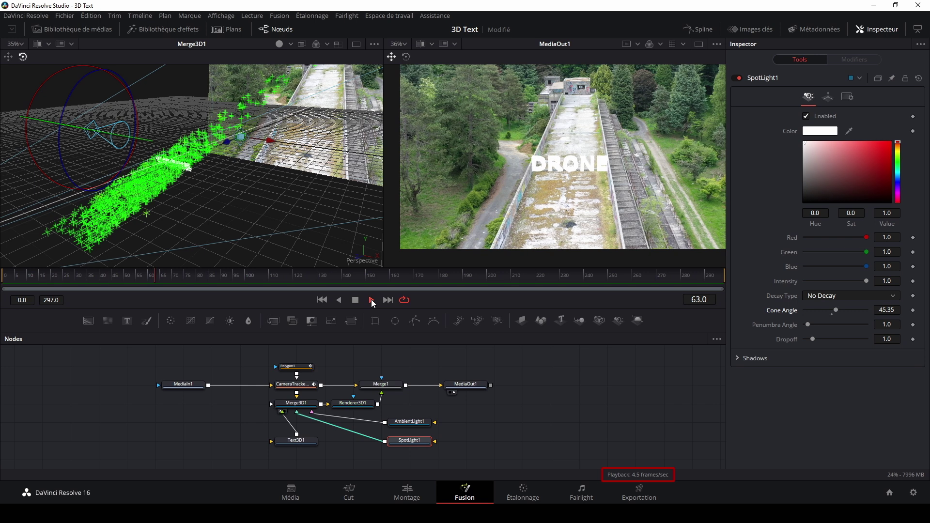
{"action": "left_click", "coordinate": [355, 300]}
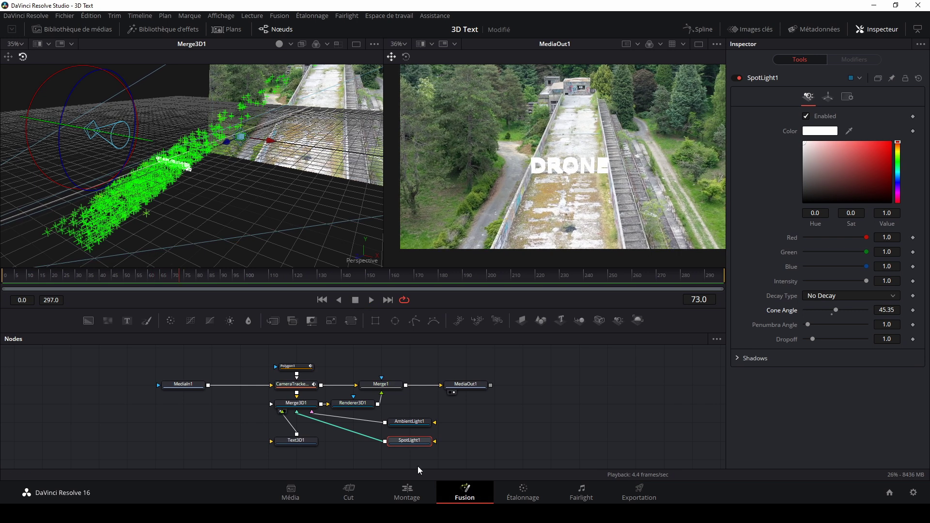
{"action": "left_click", "coordinate": [407, 492]}
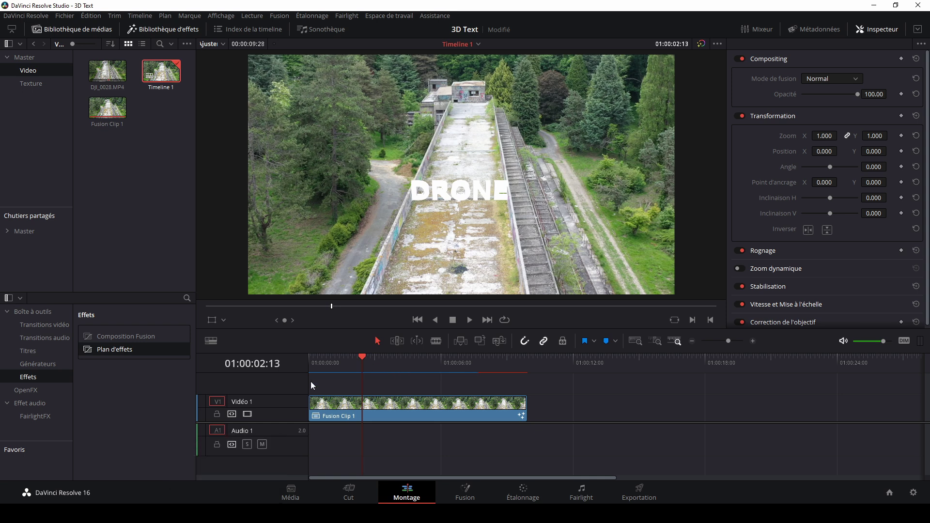
{"action": "left_click", "coordinate": [312, 359]}
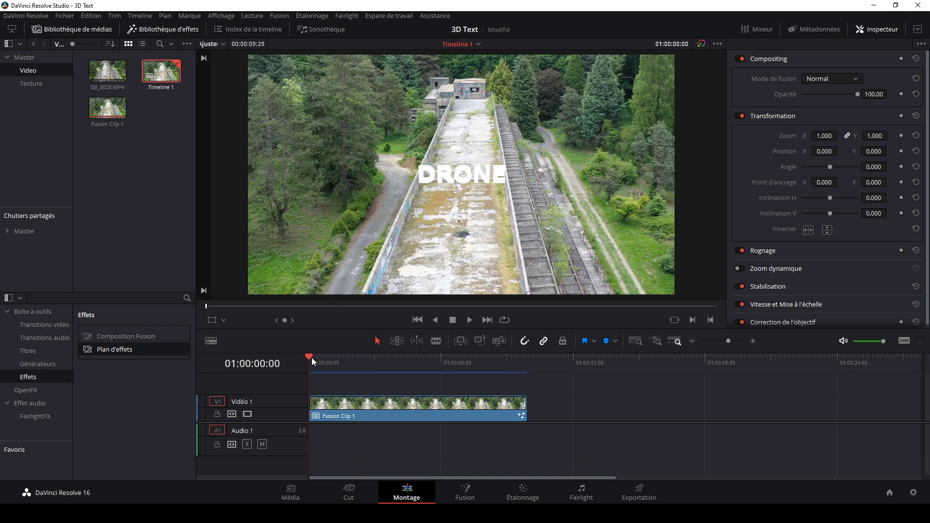
{"action": "key", "text": "space"}
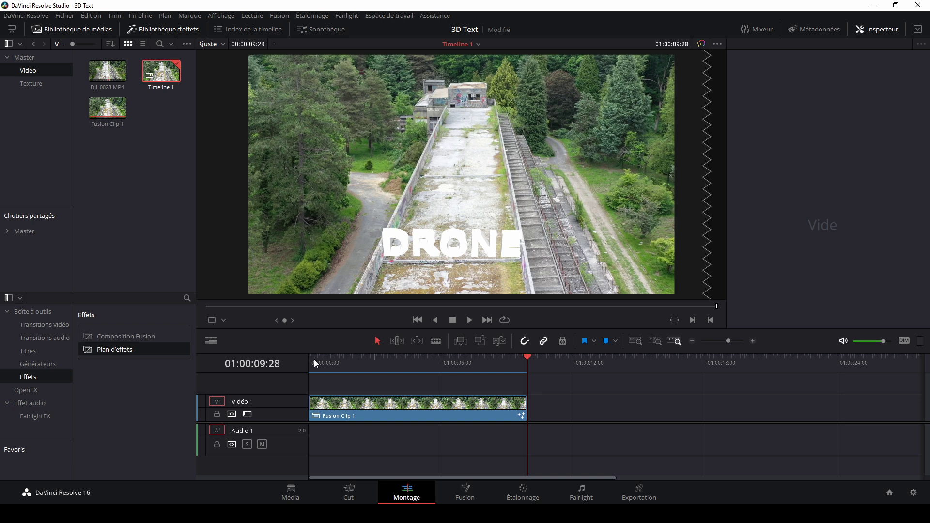
{"action": "key", "text": "Home"}
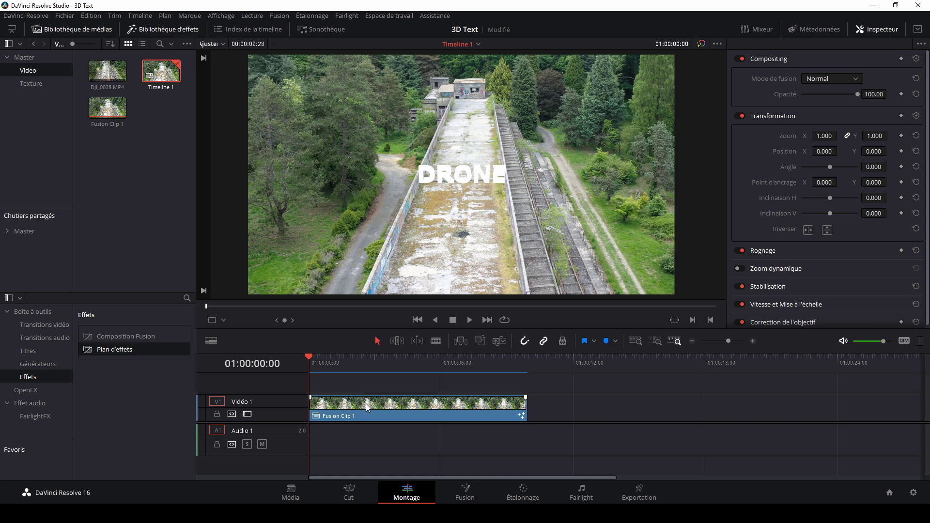
Return to the Fusion page and add TEXTURE.jpg from the Texture bin as a media node below MediaIn1.
{"action": "key", "text": "shift+5"}
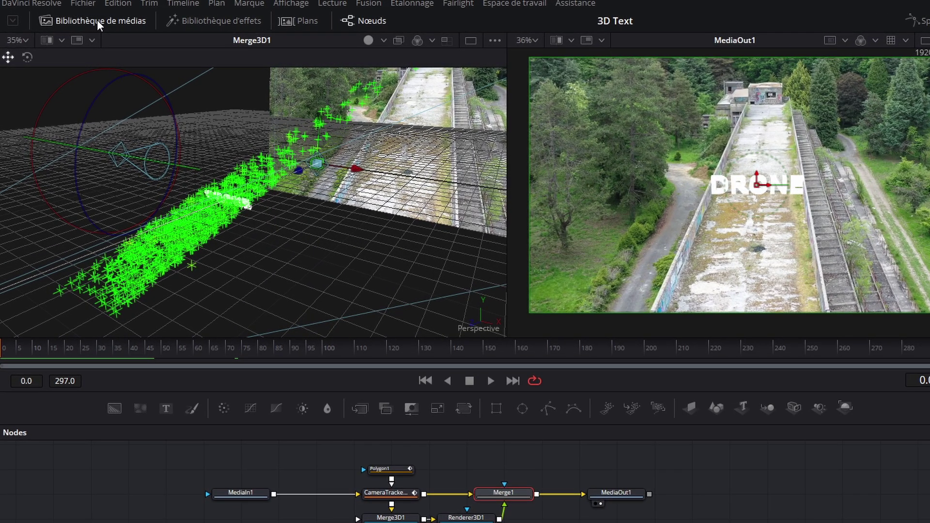
{"action": "left_click", "coordinate": [97, 19]}
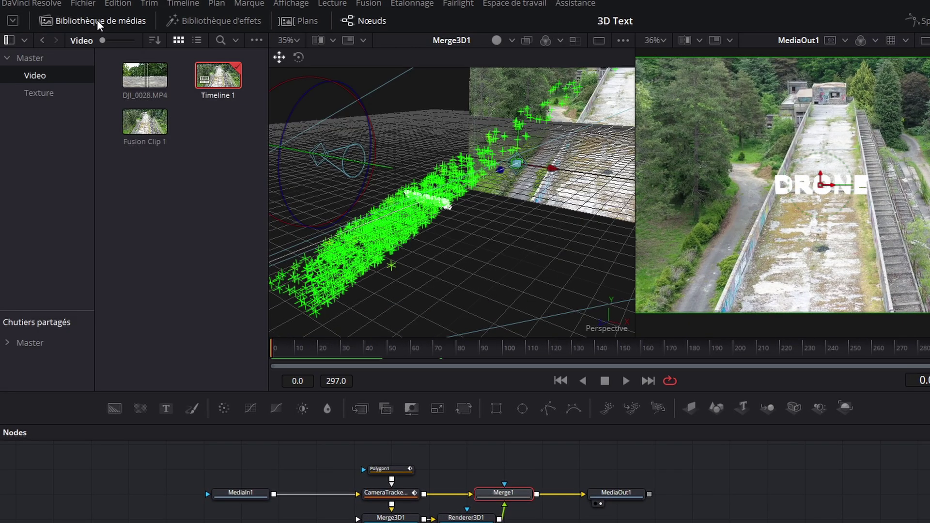
{"action": "left_click", "coordinate": [48, 92]}
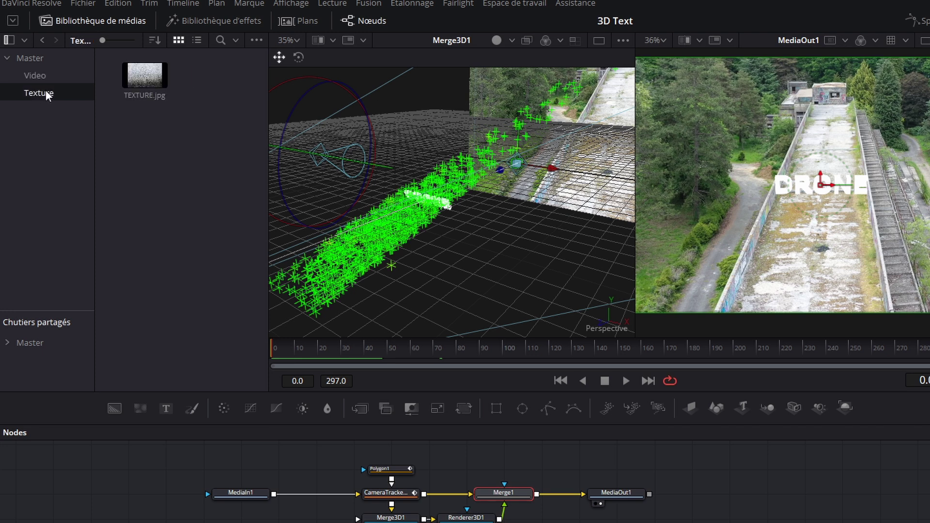
{"action": "left_click_drag", "start_coordinate": [149, 76], "coordinate": [218, 522]}
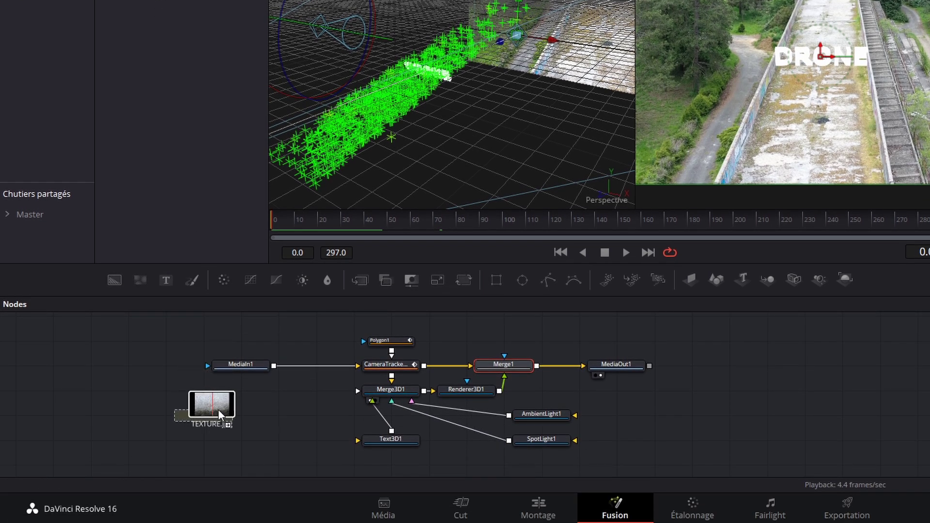
{"action": "left_click_drag", "start_coordinate": [218, 408], "coordinate": [246, 402]}
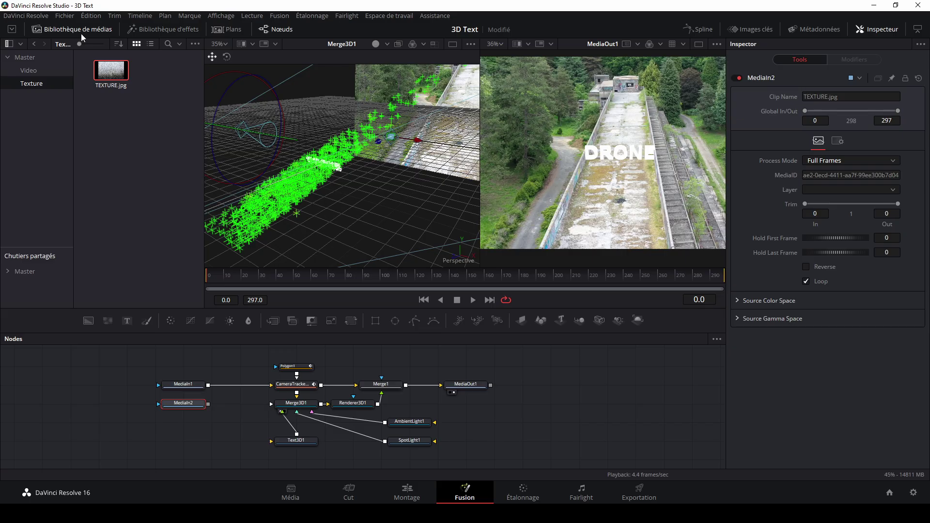
{"action": "left_click", "coordinate": [81, 30]}
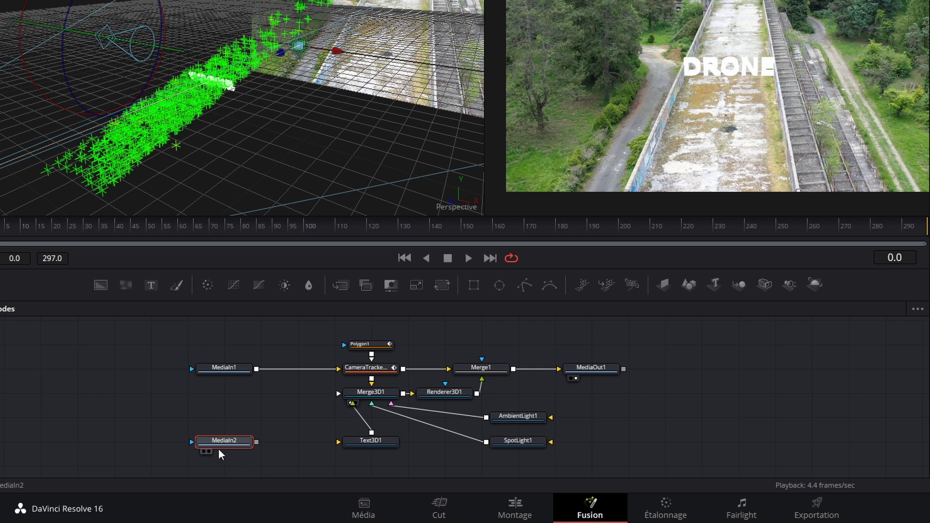
Display the texture image in the first viewer and try to connect MediaIn2 to Text3D1.
{"action": "left_click", "coordinate": [204, 452]}
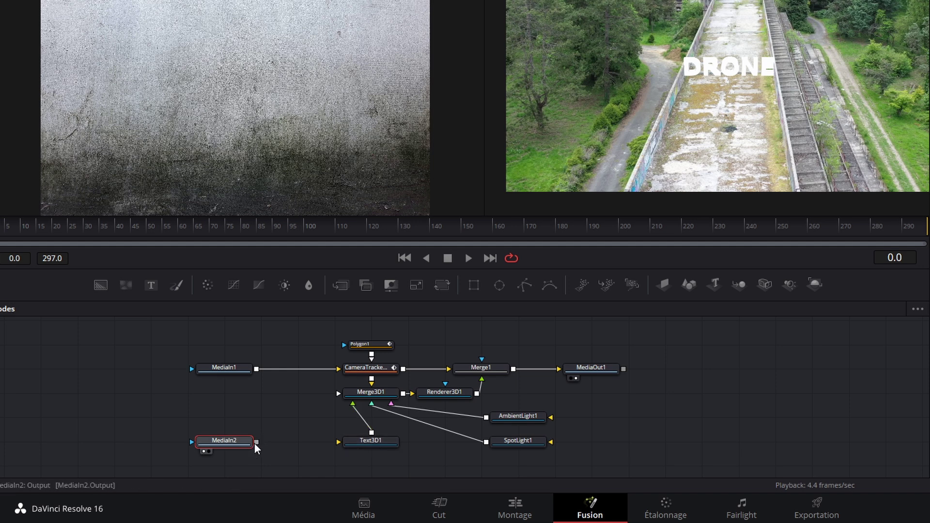
{"action": "left_click_drag", "start_coordinate": [257, 442], "coordinate": [385, 440]}
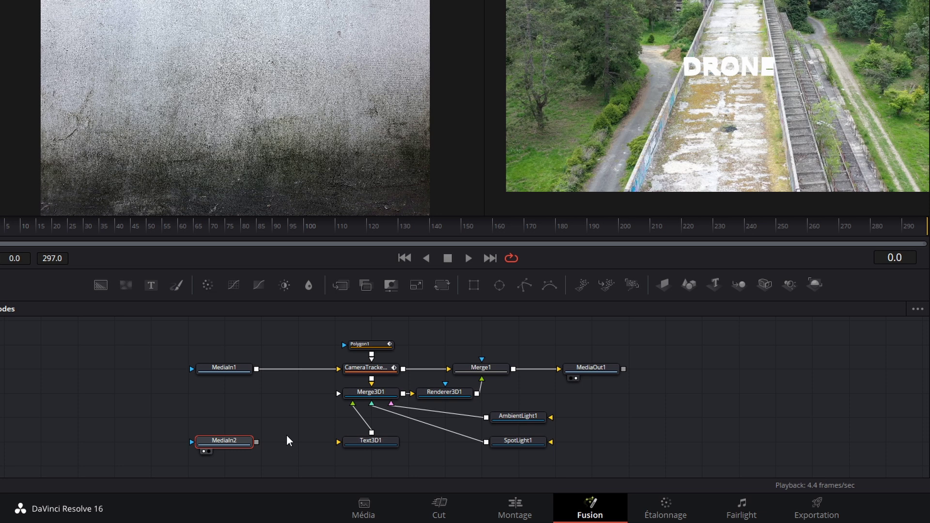
{"action": "left_click_drag", "start_coordinate": [256, 441], "coordinate": [375, 443]}
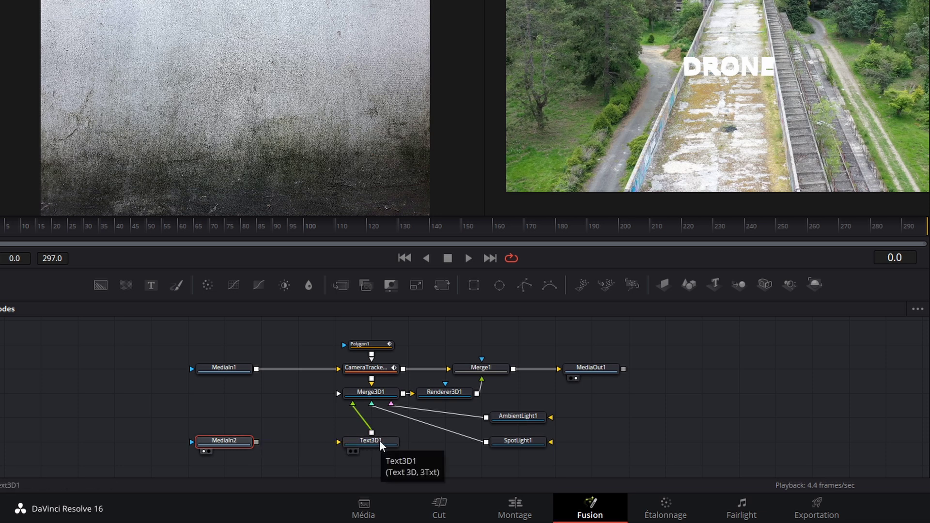
Switch the Text3D1 material type from Solid to an image and connect MediaIn2 to Text3D1 as its texture.
{"action": "left_click", "coordinate": [374, 442]}
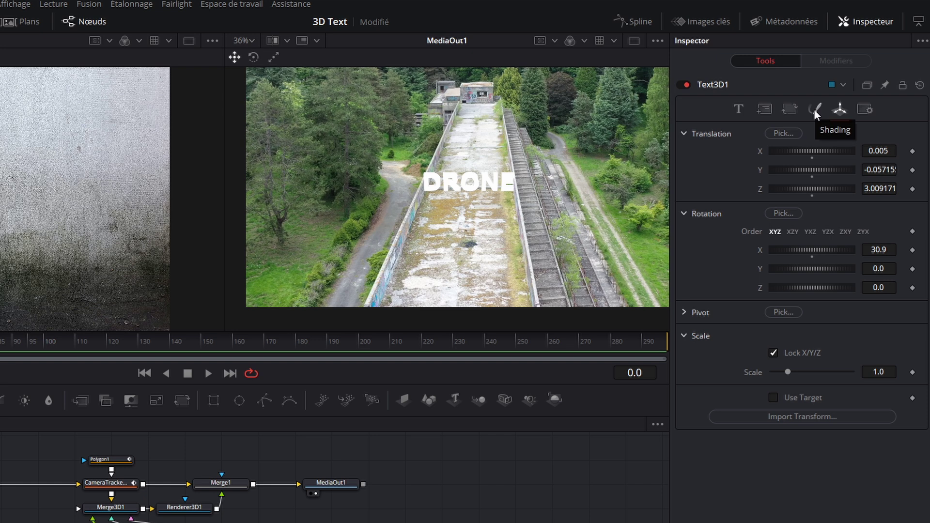
{"action": "left_click", "coordinate": [814, 109]}
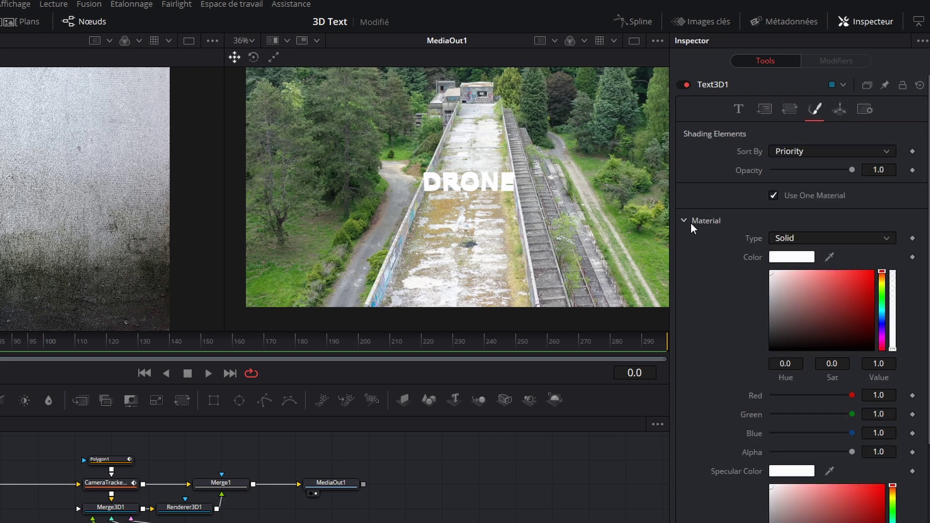
{"action": "left_click", "coordinate": [803, 235]}
{"action": "left_click", "coordinate": [793, 268]}
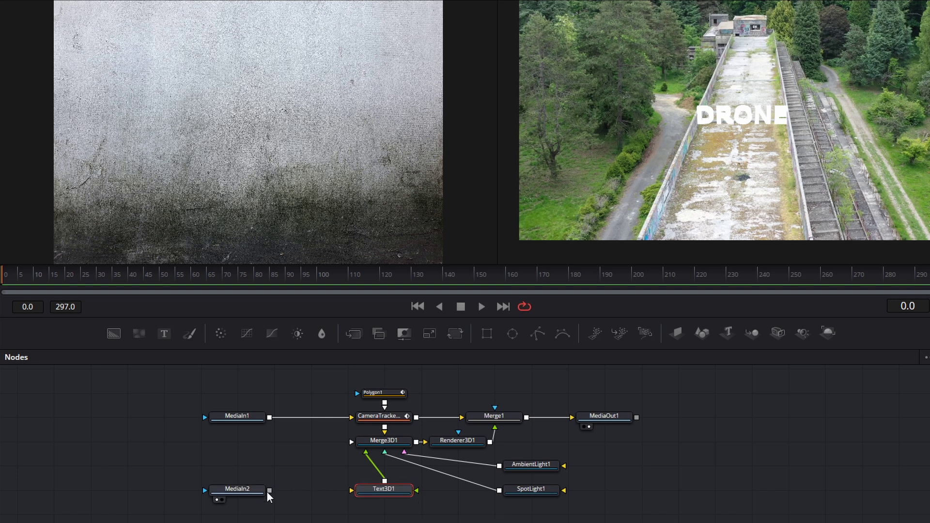
{"action": "left_click_drag", "start_coordinate": [271, 490], "coordinate": [289, 491]}
{"action": "left_click_drag", "start_coordinate": [359, 489], "coordinate": [361, 489]}
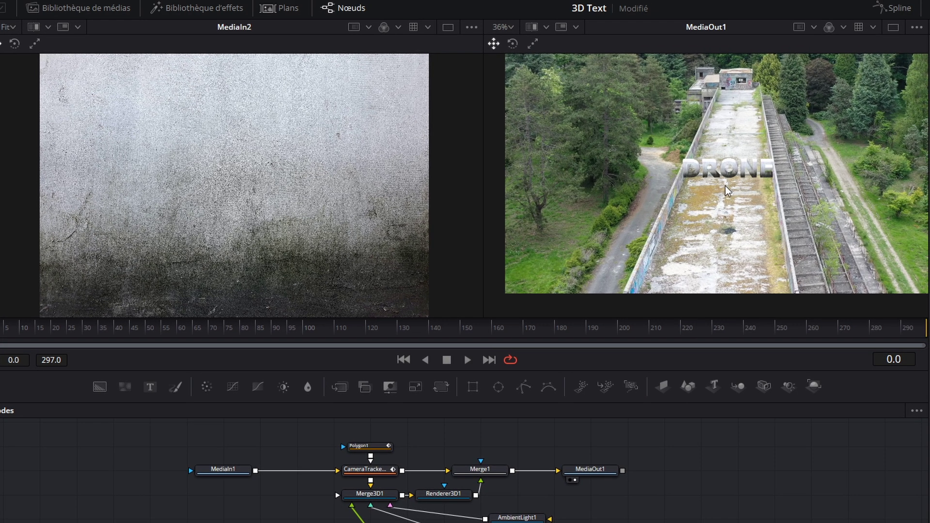
Examine the textured text up close at frame 195 and show Merge3D1 in the first viewer again.
{"action": "left_click", "coordinate": [602, 328]}
{"action": "scroll", "coordinate": [735, 240], "scroll_direction": "up", "scroll_amount": 3}
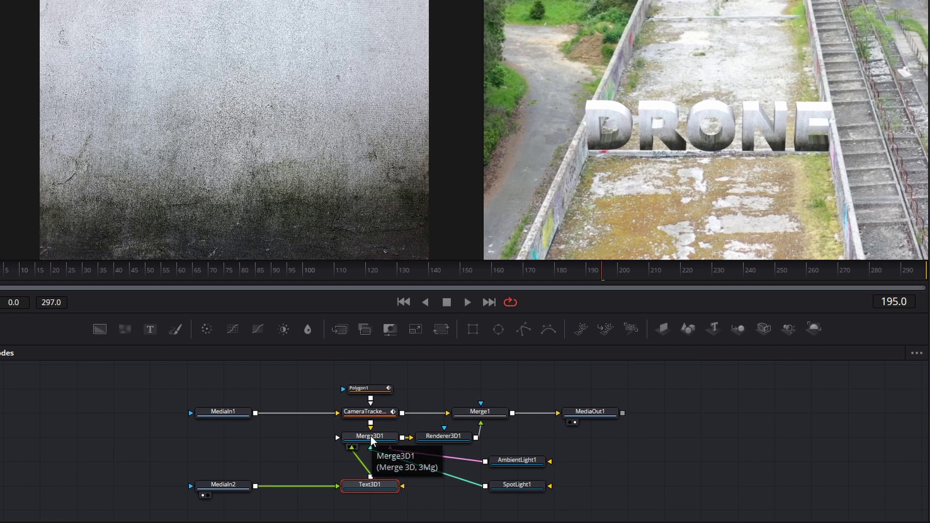
{"action": "left_click", "coordinate": [371, 438]}
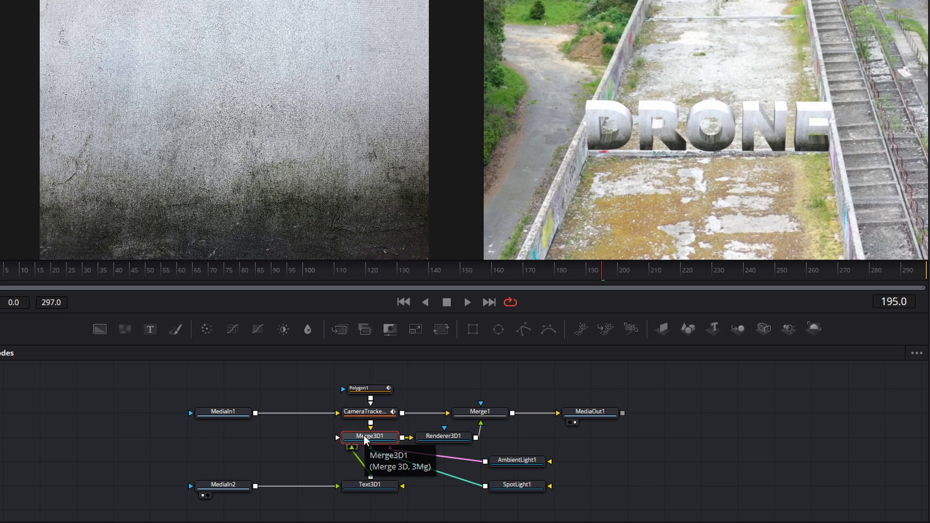
{"action": "key", "text": "1"}
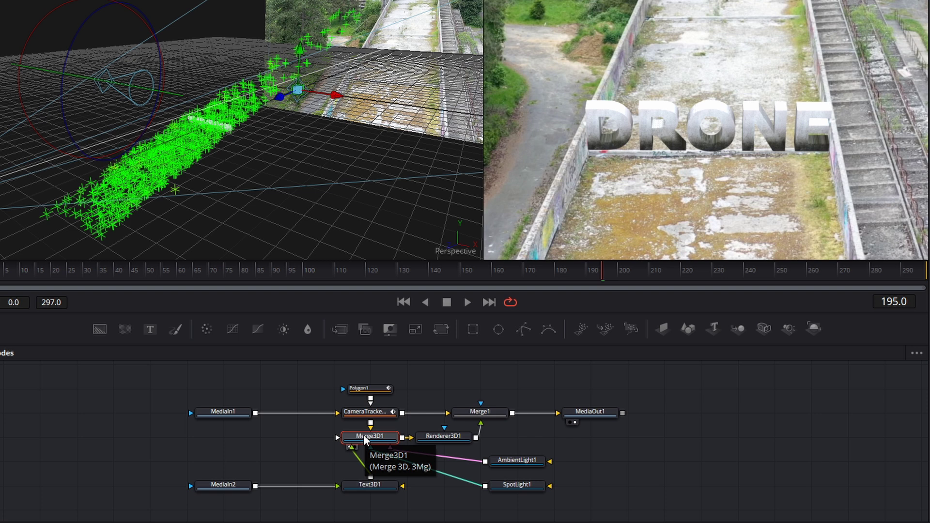
{"action": "left_click", "coordinate": [673, 474]}
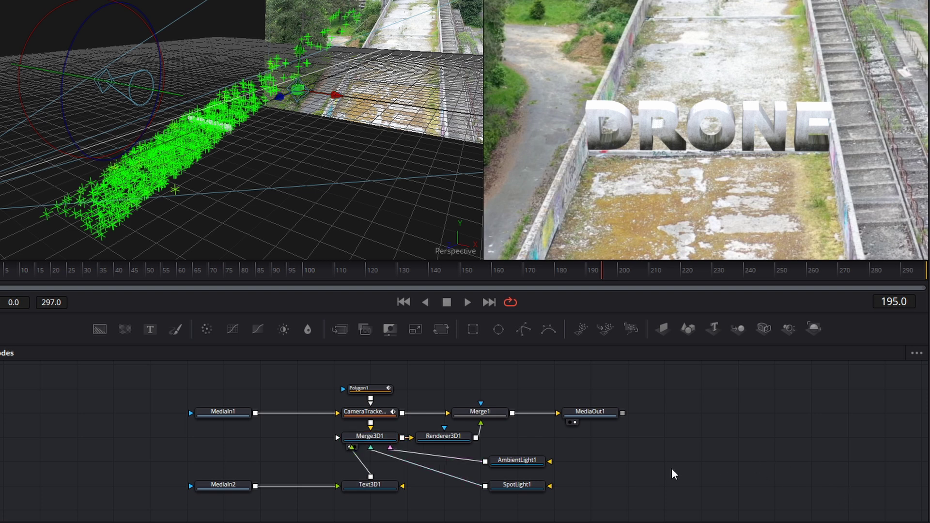
Lower the intensity of AmbientLight1 to 0.291.
{"action": "left_click", "coordinate": [528, 460]}
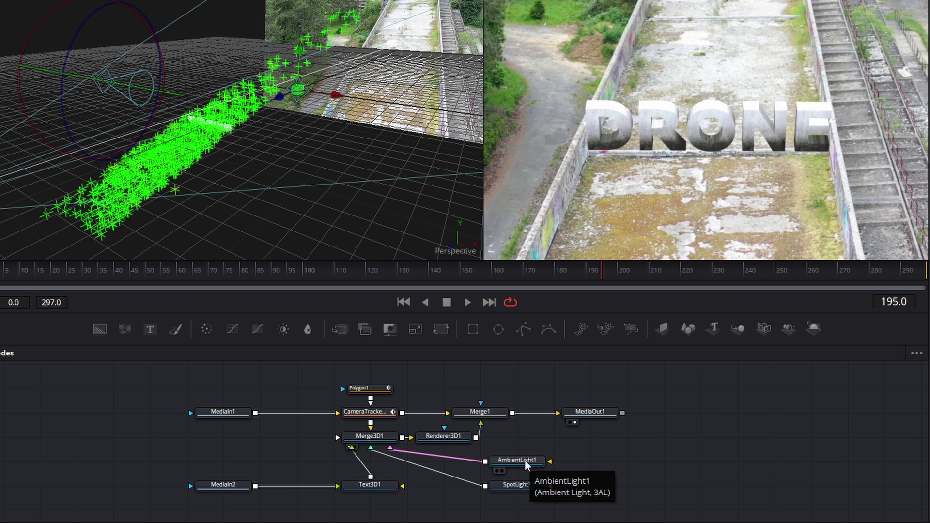
{"action": "left_click", "coordinate": [524, 460]}
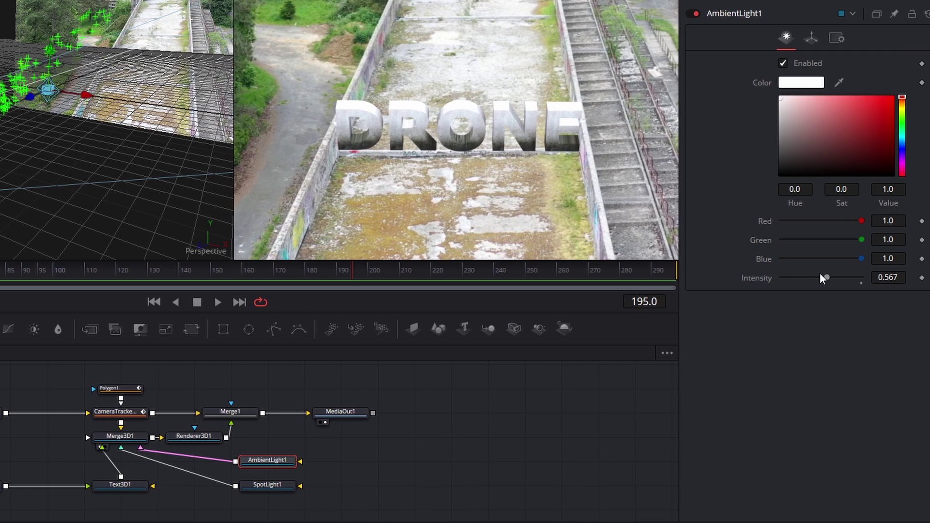
{"action": "left_click_drag", "start_coordinate": [821, 277], "coordinate": [788, 286]}
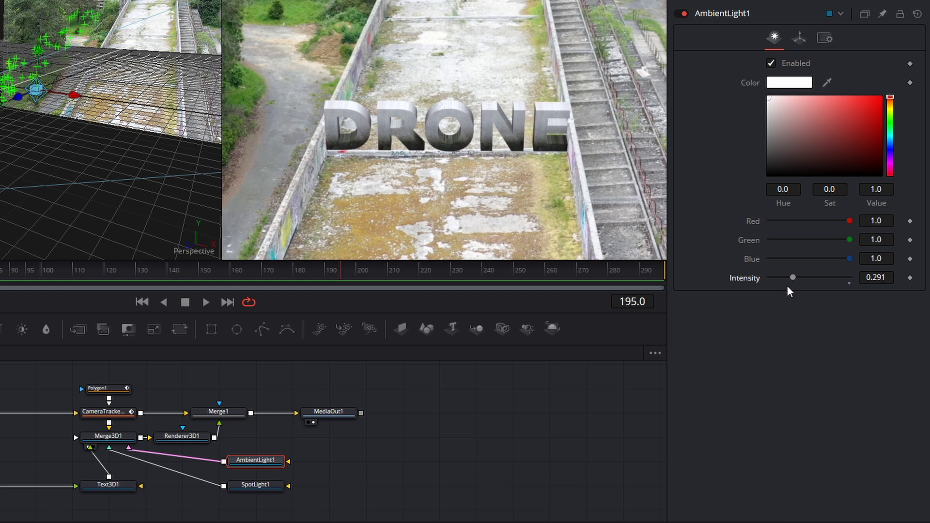
Fine-tune SpotLight1's cone angle and adjust the light's position along its X and Y axes in the 3D scene.
{"action": "left_click", "coordinate": [262, 484]}
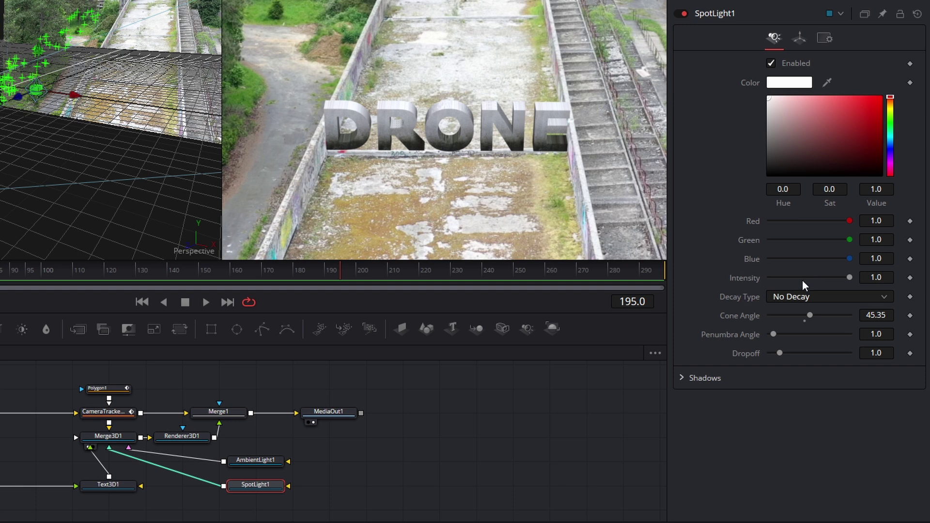
{"action": "mouse_move", "coordinate": [809, 315]}
{"action": "left_mouse_down"}
{"action": "mouse_move", "coordinate": [790, 315]}
{"action": "mouse_move", "coordinate": [801, 318]}
{"action": "left_mouse_up"}
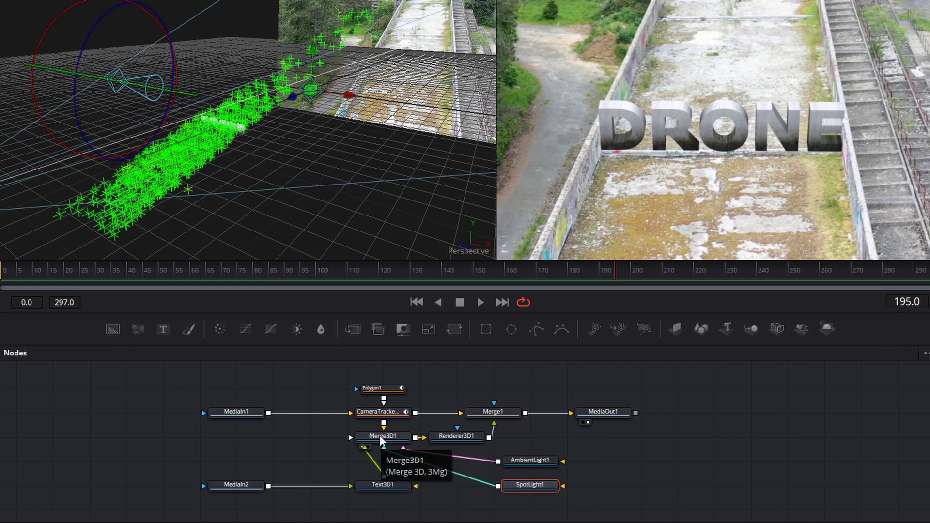
{"action": "left_click", "coordinate": [374, 437]}
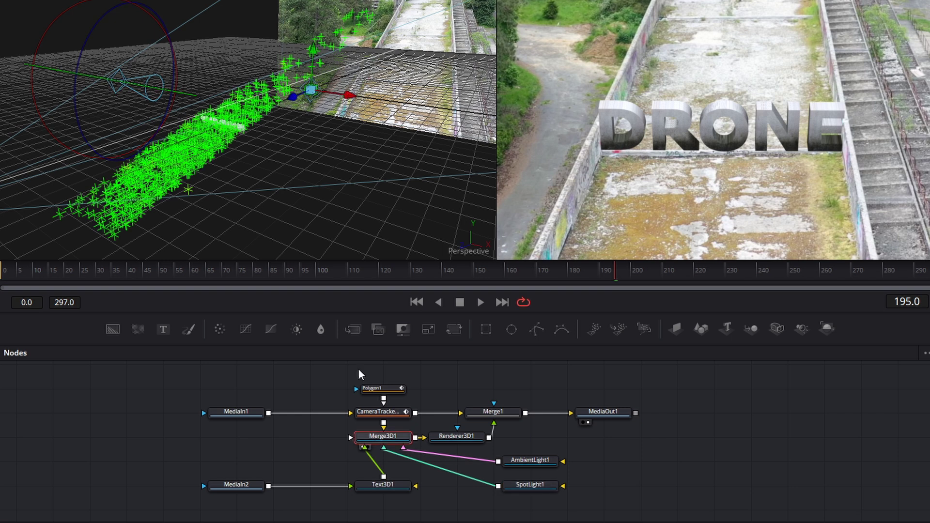
{"action": "left_click_drag", "start_coordinate": [263, 212], "coordinate": [312, 195]}
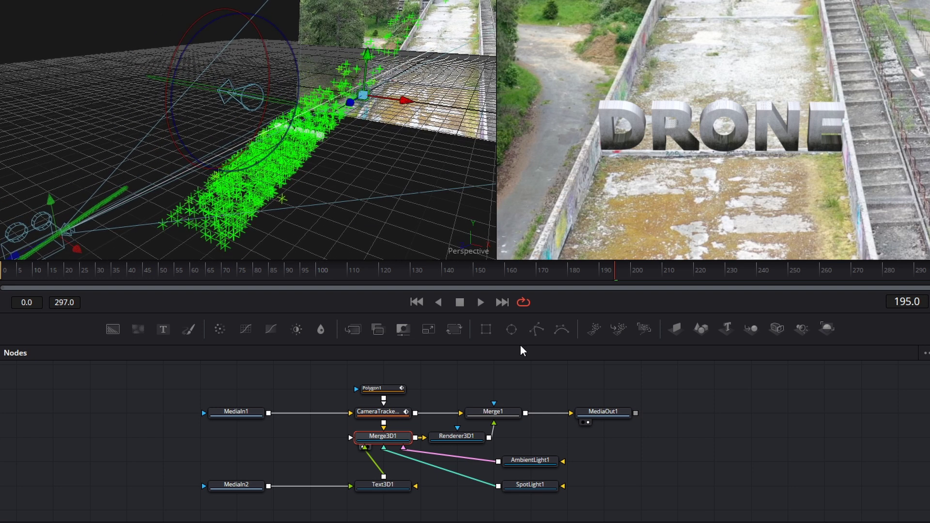
{"action": "left_click", "coordinate": [531, 484]}
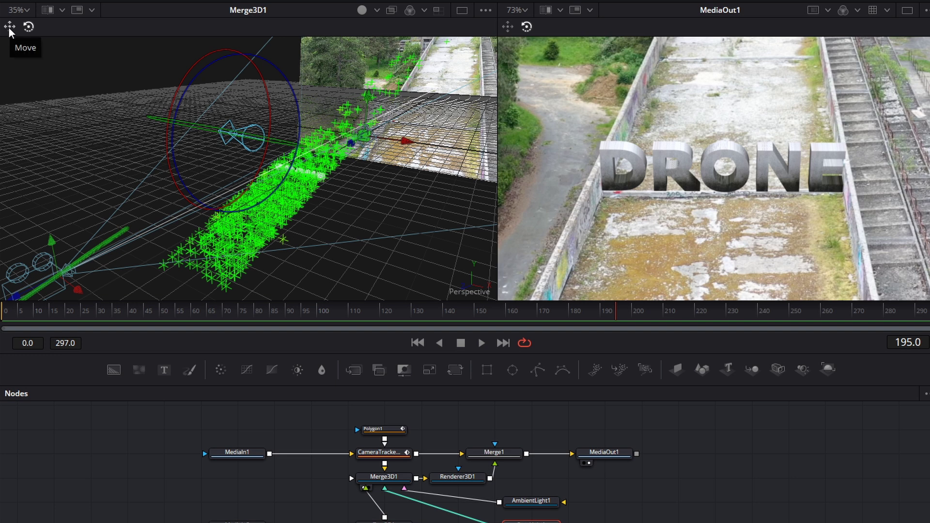
{"action": "left_click", "coordinate": [10, 29]}
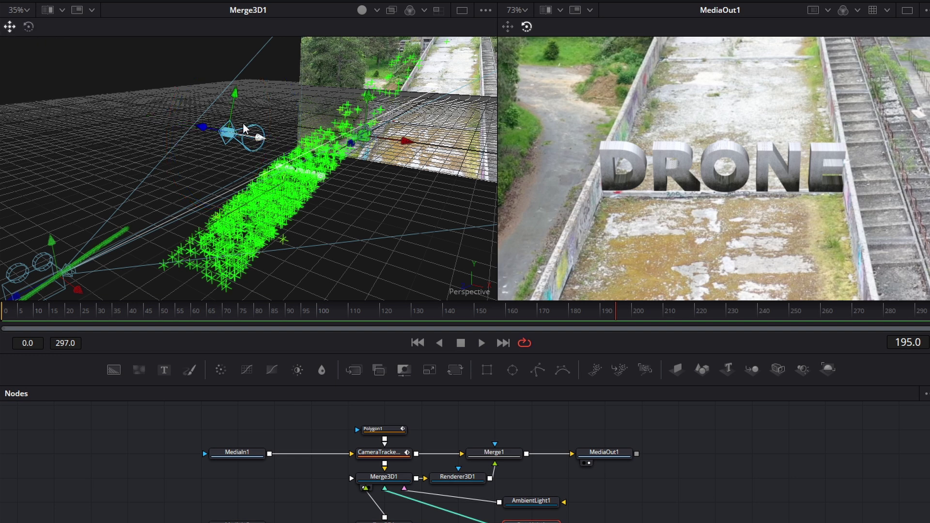
{"action": "left_click_drag", "start_coordinate": [260, 135], "coordinate": [288, 145]}
{"action": "mouse_move", "coordinate": [241, 92]}
{"action": "left_mouse_down"}
{"action": "mouse_move", "coordinate": [239, 123]}
{"action": "mouse_move", "coordinate": [248, 95]}
{"action": "left_mouse_up"}
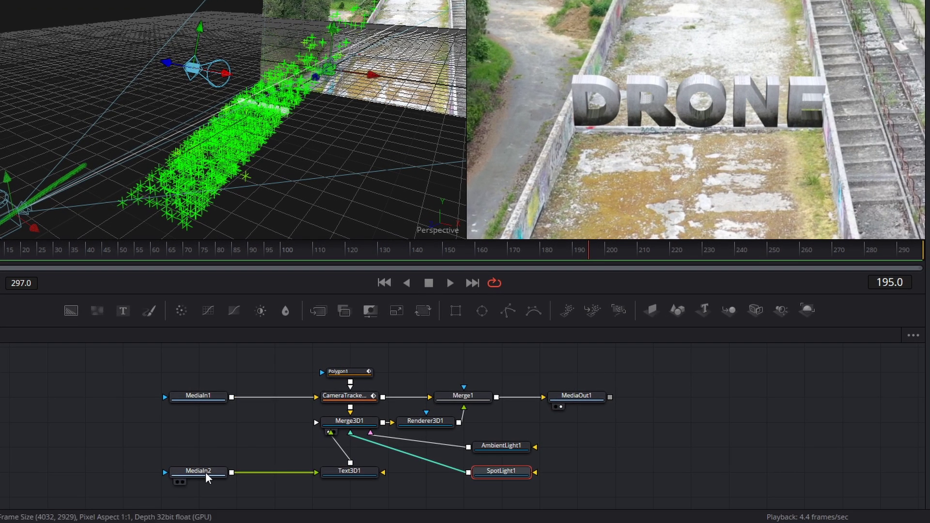
Display MediaIn2 in the first viewer, insert a ColorCorrector between it and Text3D1, and space out the two nodes.
{"action": "left_click", "coordinate": [204, 472]}
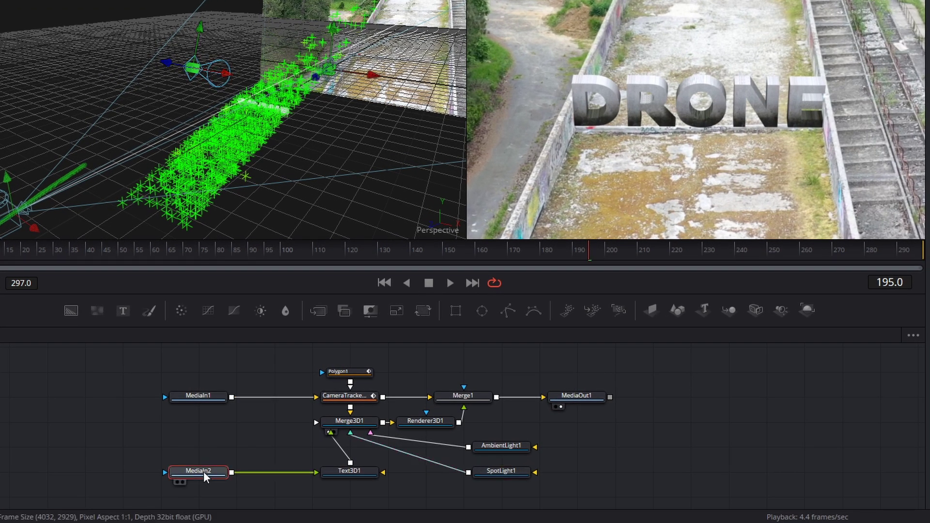
{"action": "left_click", "coordinate": [176, 482]}
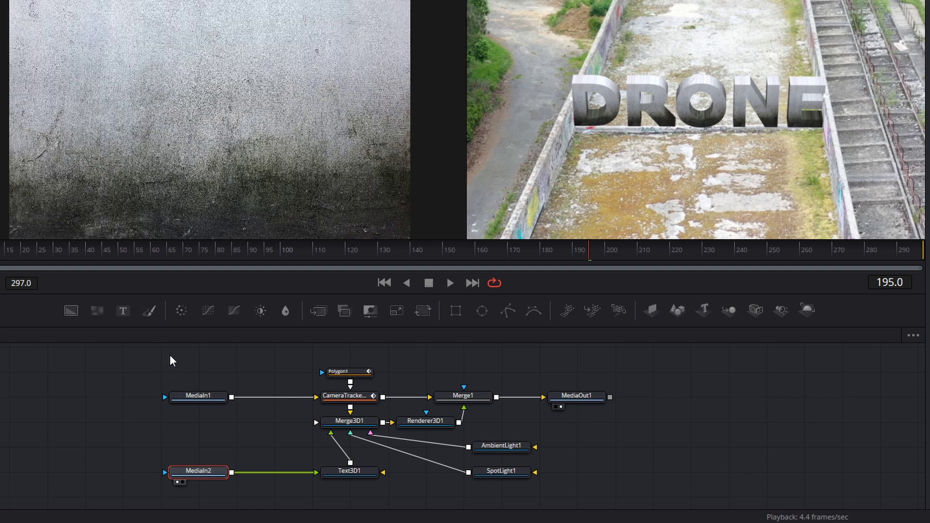
{"action": "left_click", "coordinate": [182, 310]}
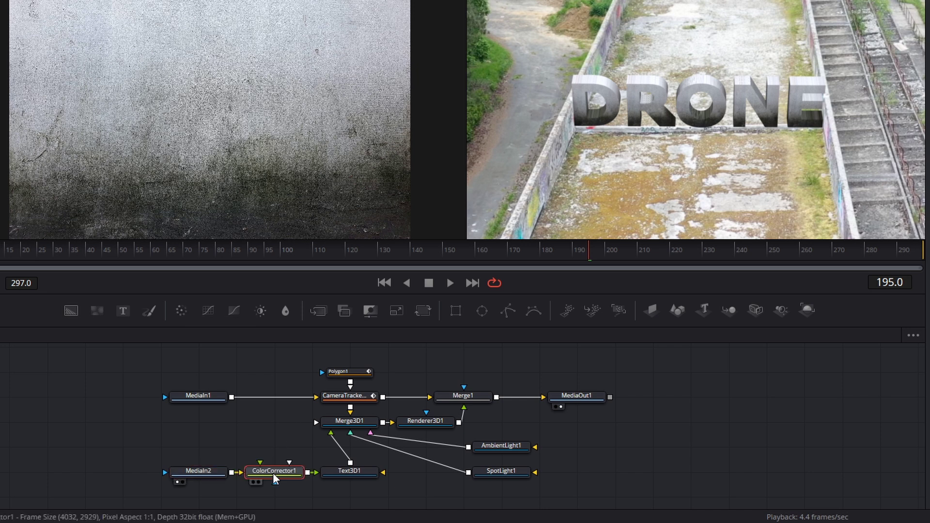
{"action": "left_click_drag", "start_coordinate": [196, 472], "coordinate": [120, 471]}
{"action": "left_click_drag", "start_coordinate": [266, 472], "coordinate": [229, 472]}
{"action": "left_click", "coordinate": [229, 471]}
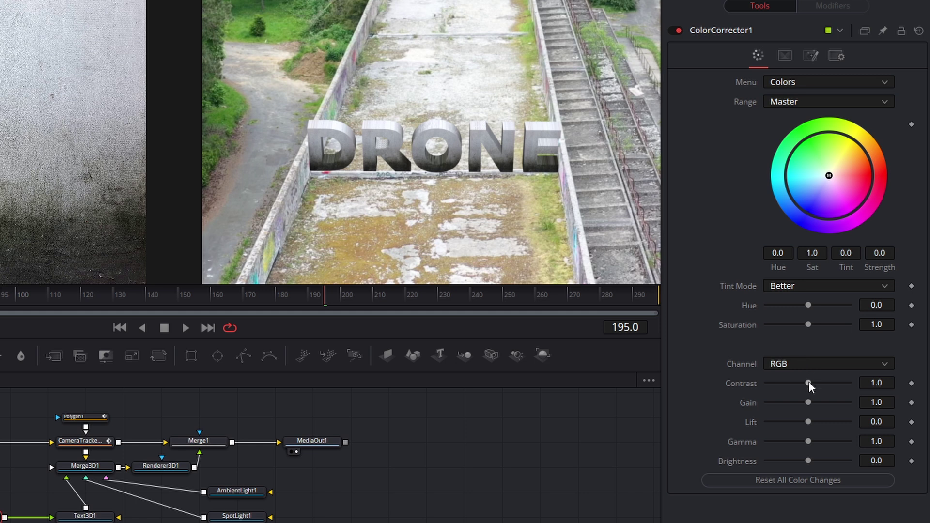
Set ColorCorrector1's contrast to 1.06, gain to 0.94 and saturation to 0.94, with a green tint of strength 0.1142 and hue at 0.0.
{"action": "left_click_drag", "start_coordinate": [809, 381], "coordinate": [805, 403]}
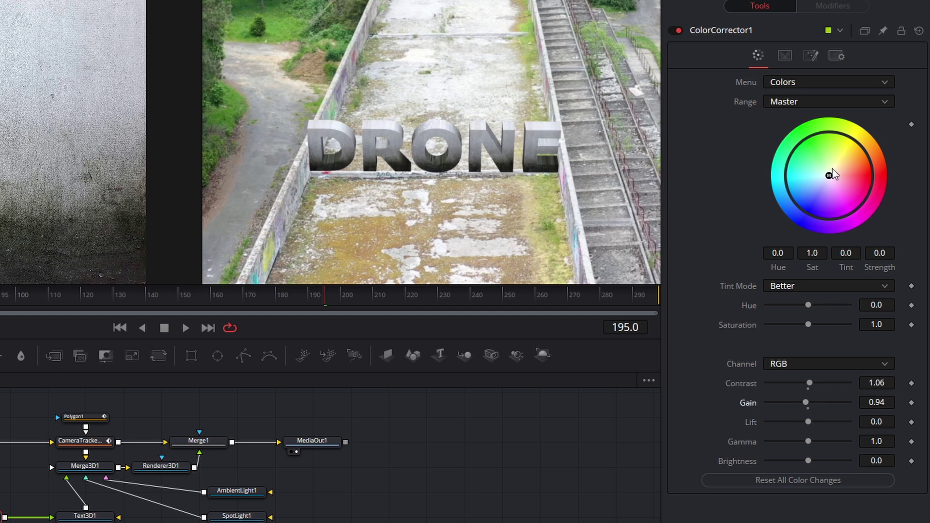
{"action": "mouse_move", "coordinate": [829, 176]}
{"action": "left_mouse_down"}
{"action": "mouse_move", "coordinate": [823, 148]}
{"action": "mouse_move", "coordinate": [825, 159]}
{"action": "mouse_move", "coordinate": [850, 158]}
{"action": "mouse_move", "coordinate": [812, 215]}
{"action": "mouse_move", "coordinate": [841, 188]}
{"action": "mouse_move", "coordinate": [824, 162]}
{"action": "left_mouse_up"}
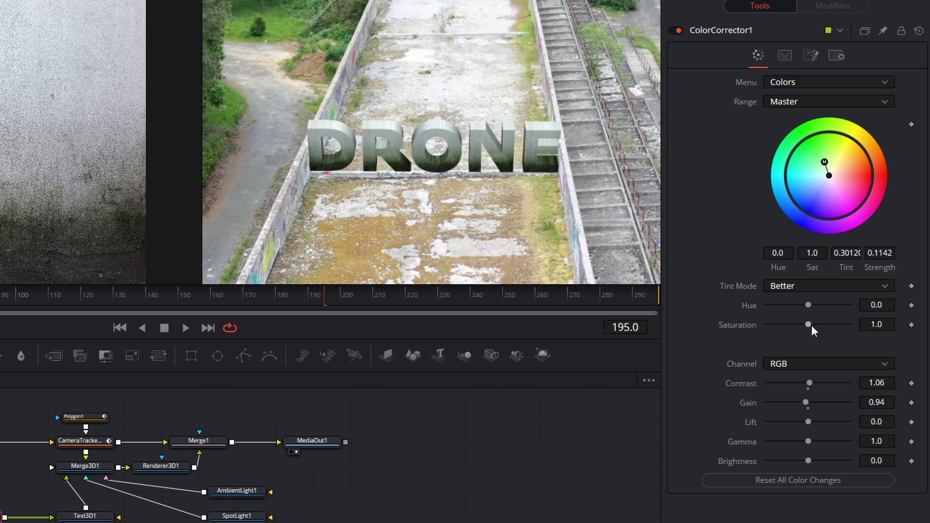
{"action": "mouse_move", "coordinate": [807, 323]}
{"action": "left_mouse_down"}
{"action": "mouse_move", "coordinate": [791, 322]}
{"action": "mouse_move", "coordinate": [832, 324]}
{"action": "mouse_move", "coordinate": [806, 325]}
{"action": "left_mouse_up"}
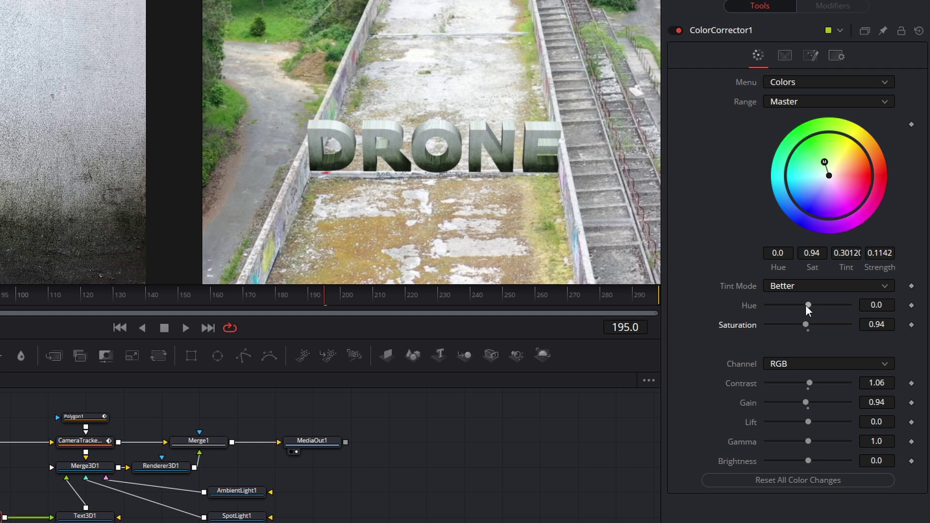
{"action": "mouse_move", "coordinate": [809, 305]}
{"action": "left_mouse_down"}
{"action": "mouse_move", "coordinate": [836, 302]}
{"action": "mouse_move", "coordinate": [800, 306]}
{"action": "mouse_move", "coordinate": [820, 317]}
{"action": "left_mouse_up"}
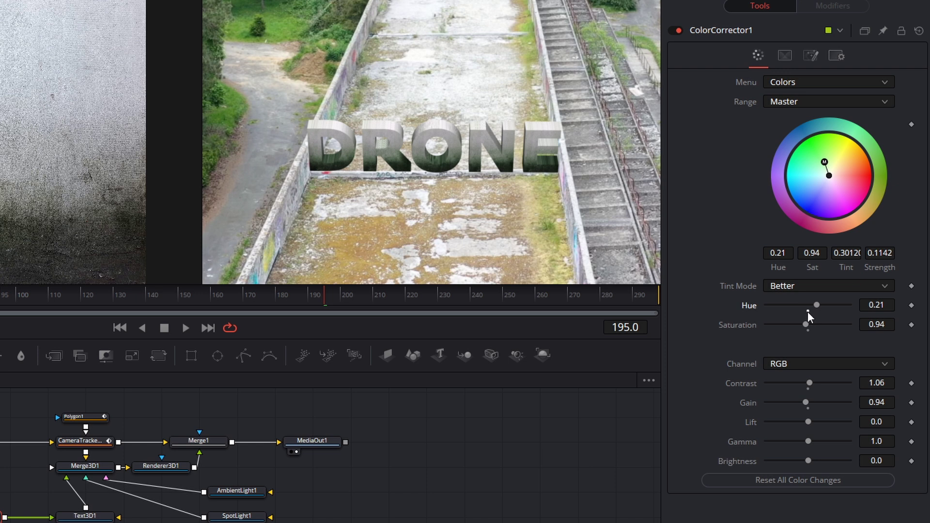
{"action": "left_click", "coordinate": [806, 310]}
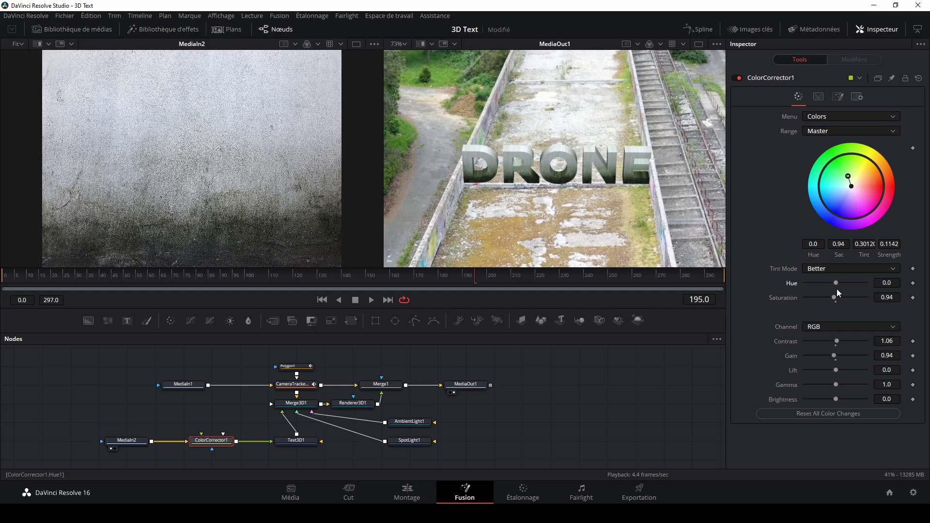
Switch to the Edit page and play Fusion Clip 1 from its beginning to review the integrated text.
{"action": "left_click", "coordinate": [356, 521]}
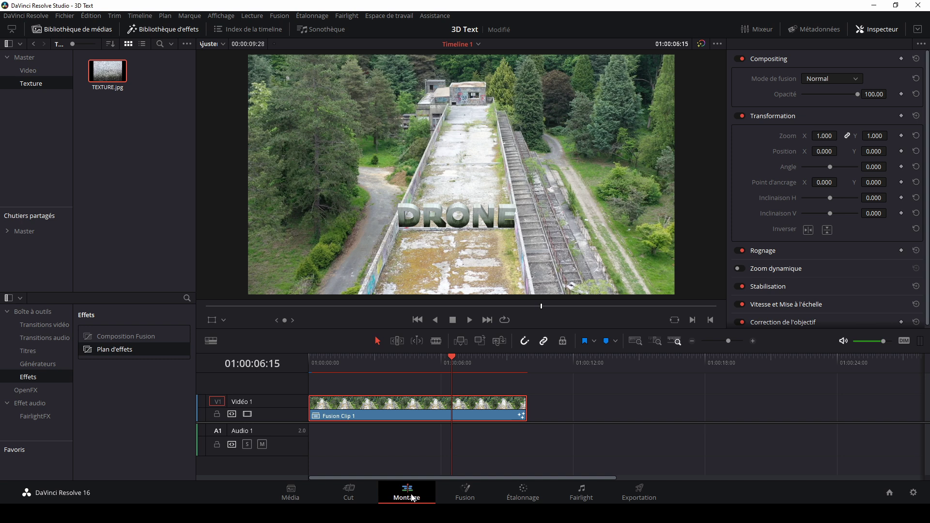
{"action": "key", "text": "Home"}
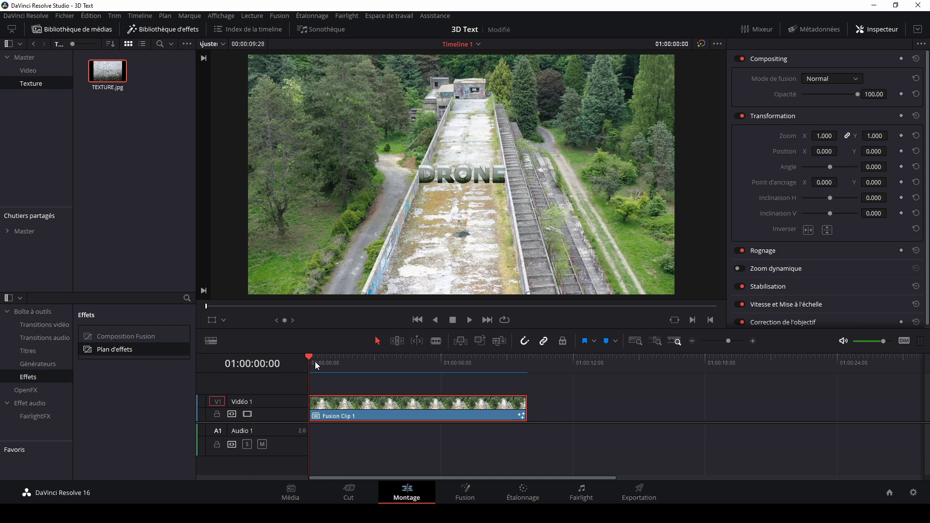
{"action": "key", "text": "space"}
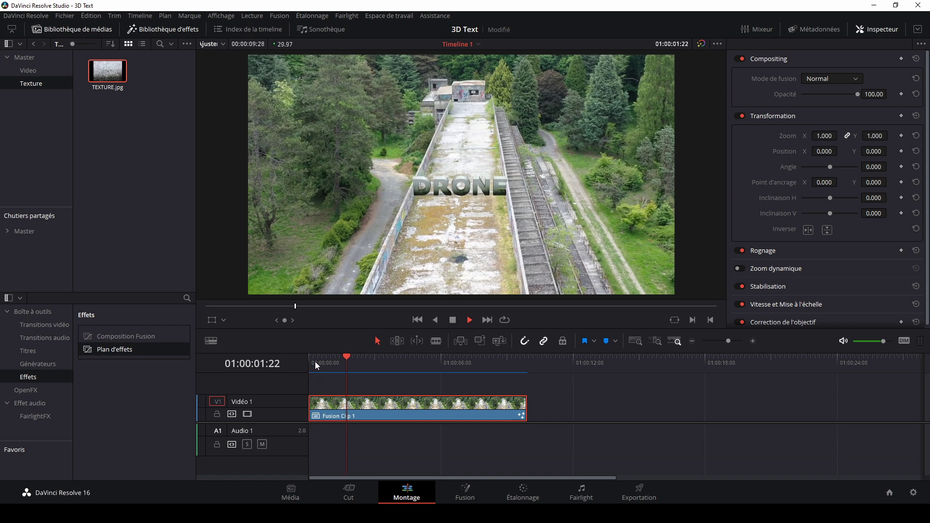